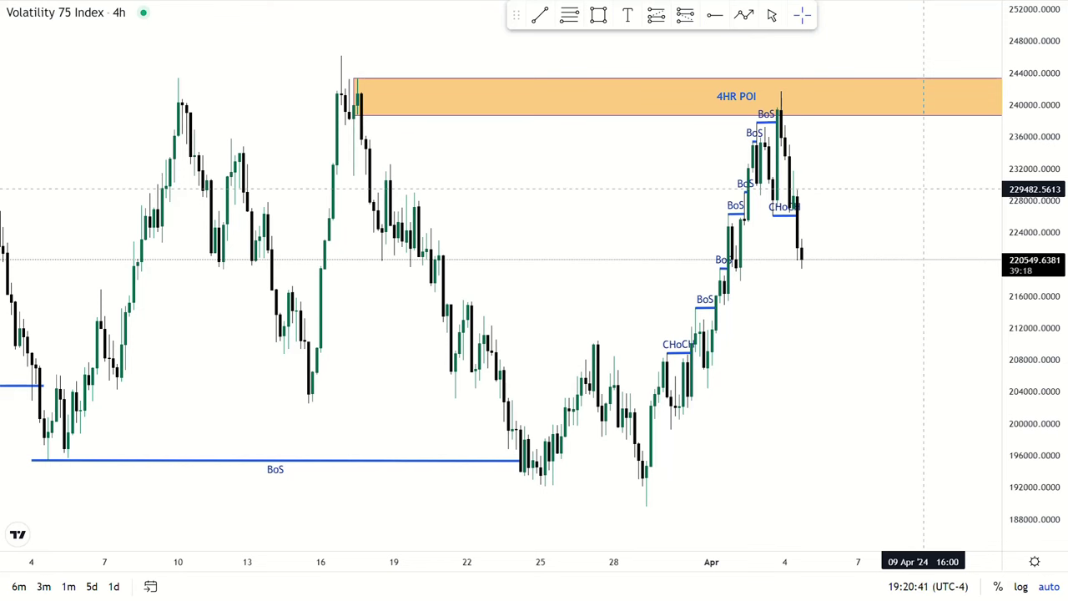
Zoom in on the latest rally candles and switch the chart to the 15-minute interval
{"action": "scroll", "coordinate": [894, 303], "scroll_direction": "up", "scroll_amount": 3}
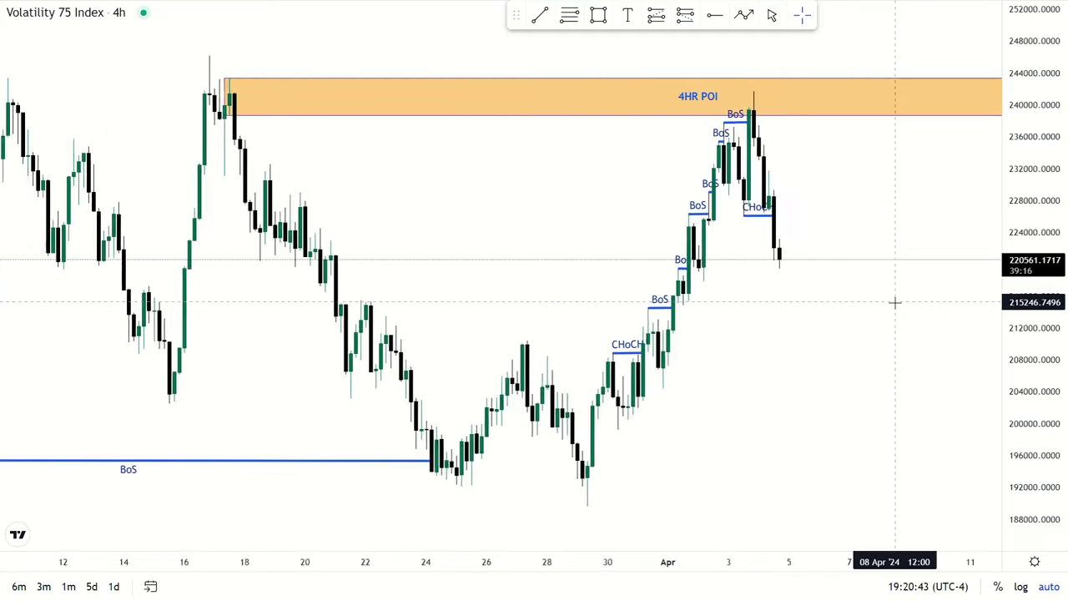
{"action": "scroll", "coordinate": [894, 303], "scroll_direction": "up", "scroll_amount": 3}
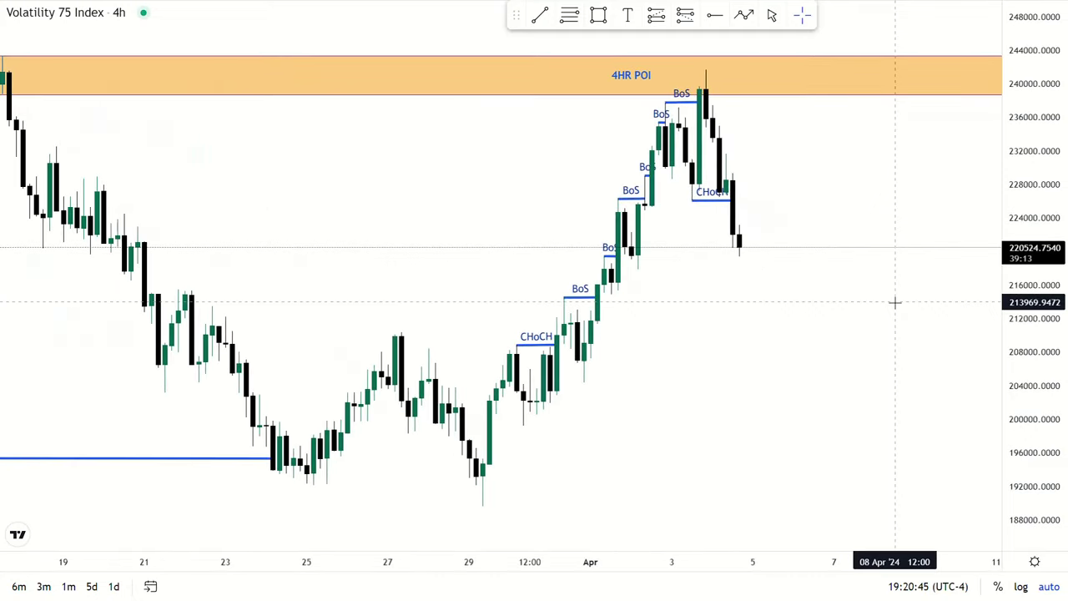
{"action": "scroll", "coordinate": [895, 303], "scroll_direction": "up", "scroll_amount": 4}
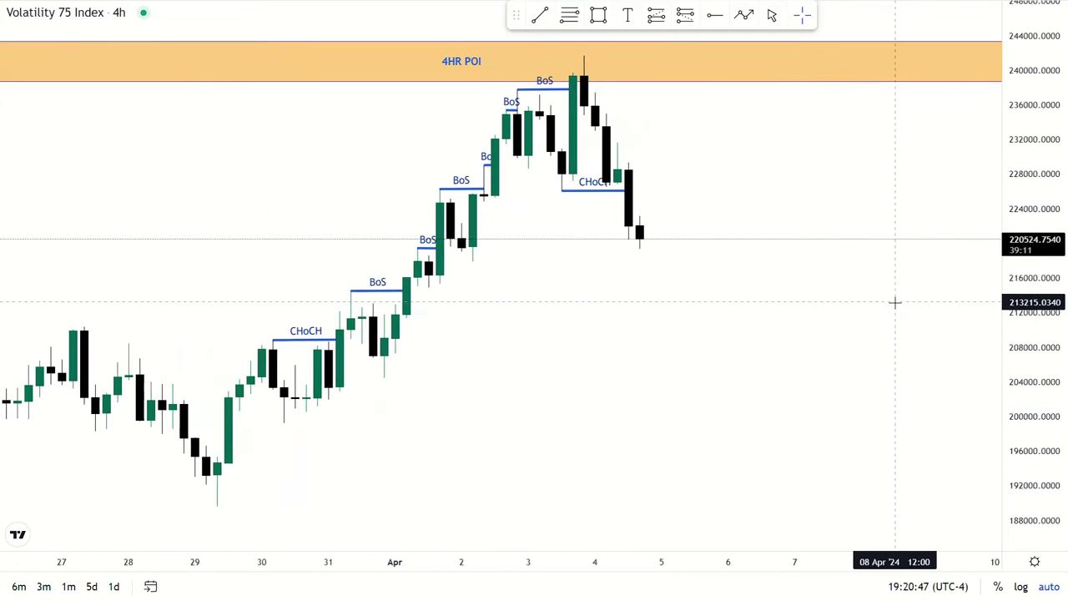
{"action": "scroll", "coordinate": [894, 303], "scroll_direction": "up", "scroll_amount": 4}
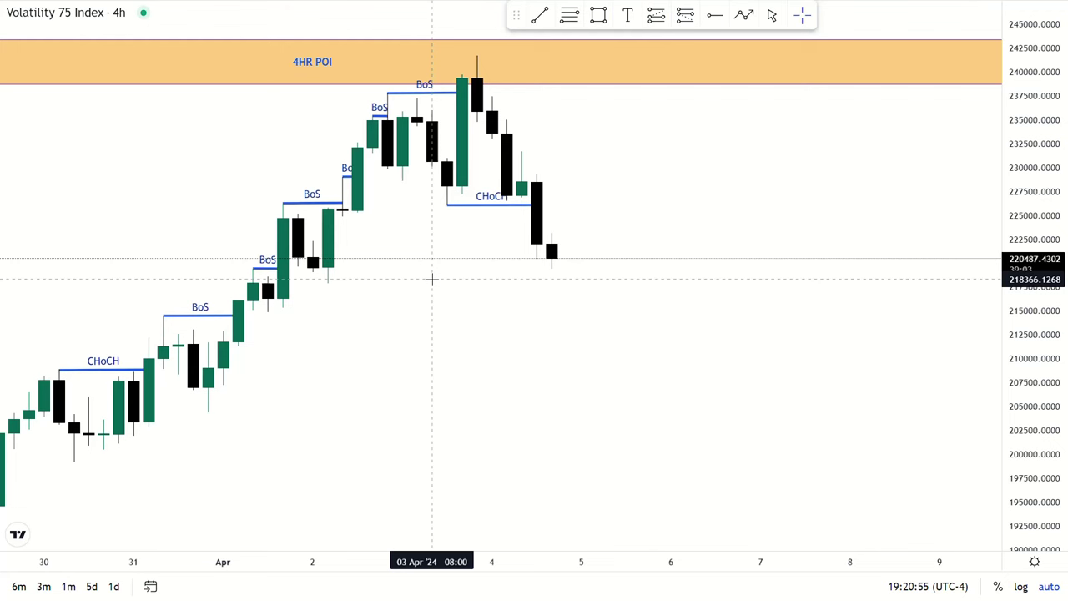
{"action": "type", "text": "15"}
{"action": "key", "text": "Return"}
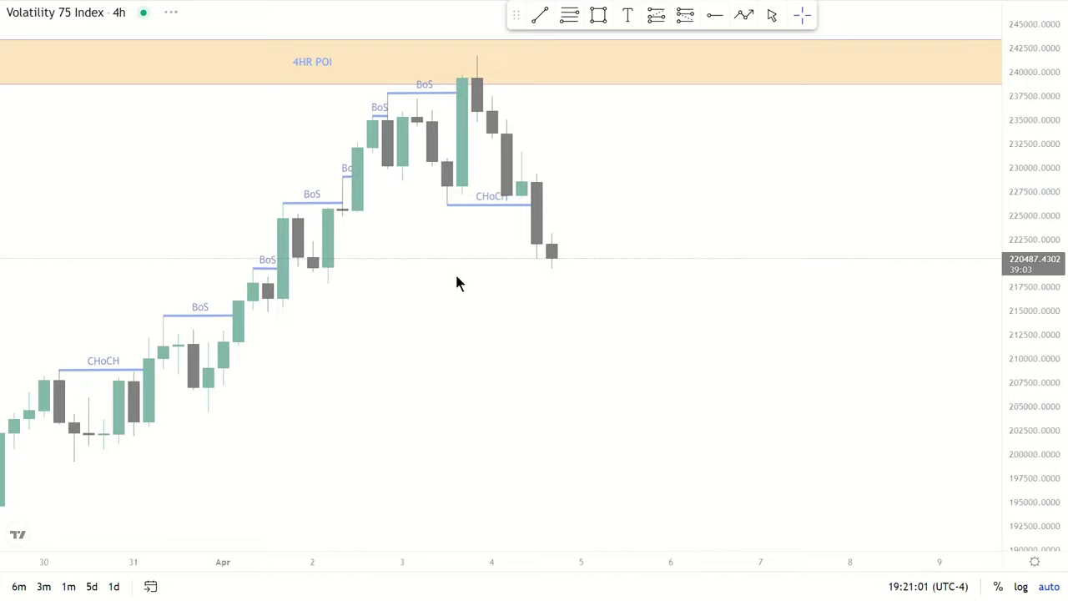
Apply the 15-minute interval and pan across the earlier BoS breaks back to the 4HR POI and CHoCH
{"action": "type", "text": "15"}
{"action": "key", "text": "Return"}
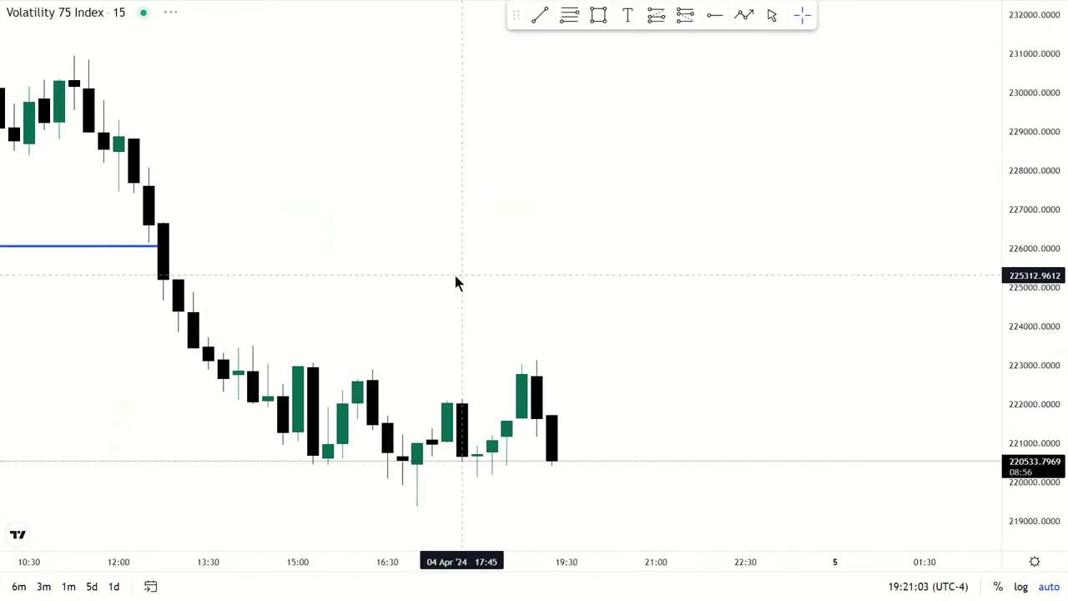
{"action": "left_click_drag", "start_coordinate": [505, 192], "coordinate": [615, 176]}
{"action": "scroll", "coordinate": [615, 176], "scroll_direction": "down", "scroll_amount": 5}
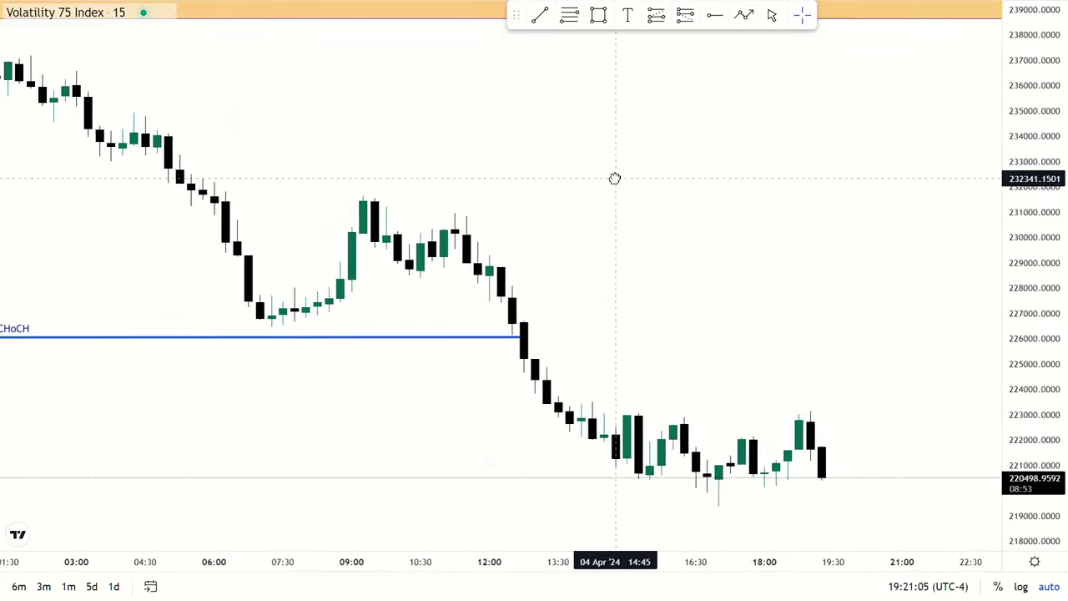
{"action": "scroll", "coordinate": [614, 179], "scroll_direction": "down", "scroll_amount": 5}
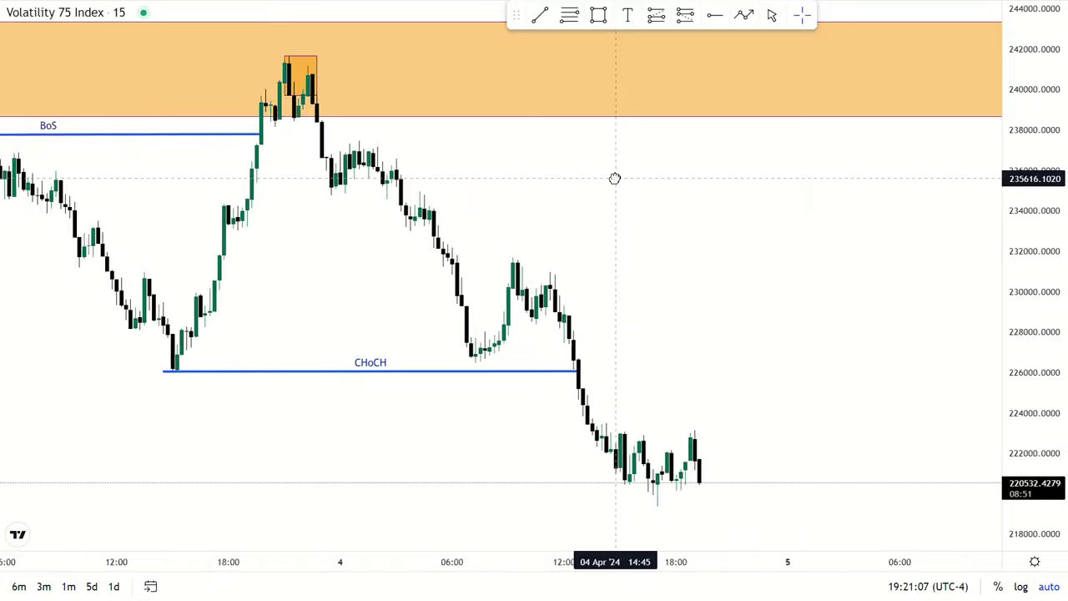
{"action": "left_click_drag", "start_coordinate": [115, 372], "coordinate": [679, 258]}
{"action": "left_click_drag", "start_coordinate": [296, 423], "coordinate": [489, 386]}
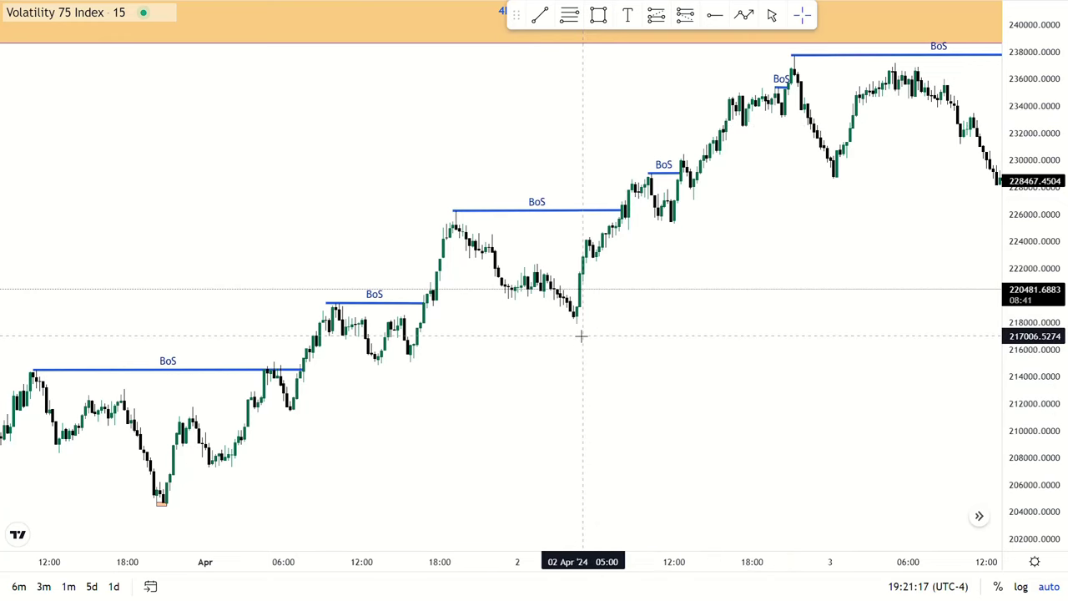
{"action": "left_click_drag", "start_coordinate": [582, 335], "coordinate": [447, 361]}
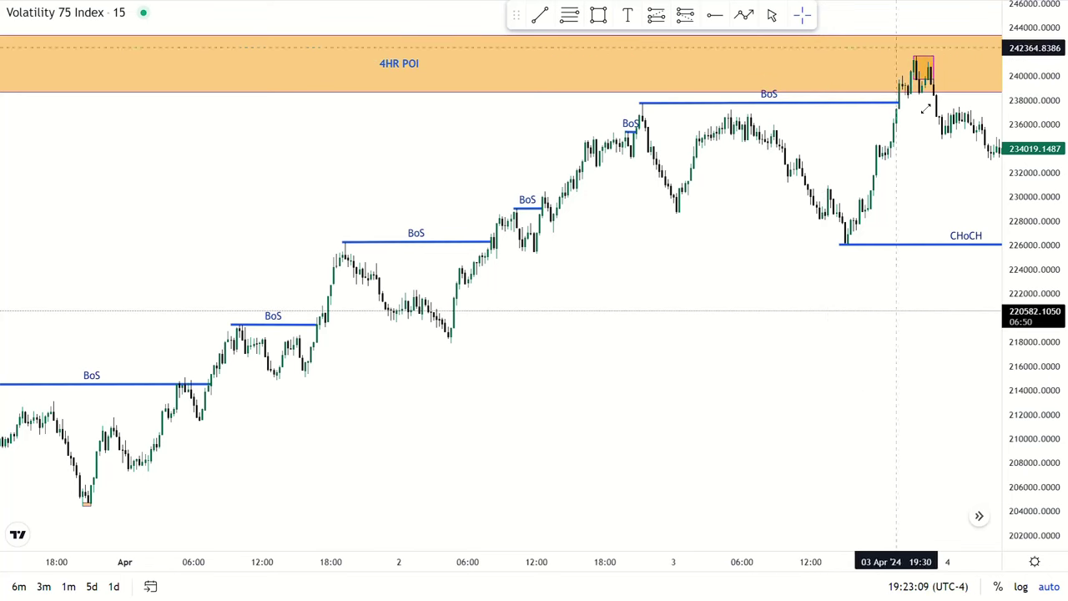
{"action": "left_click_drag", "start_coordinate": [961, 286], "coordinate": [861, 284]}
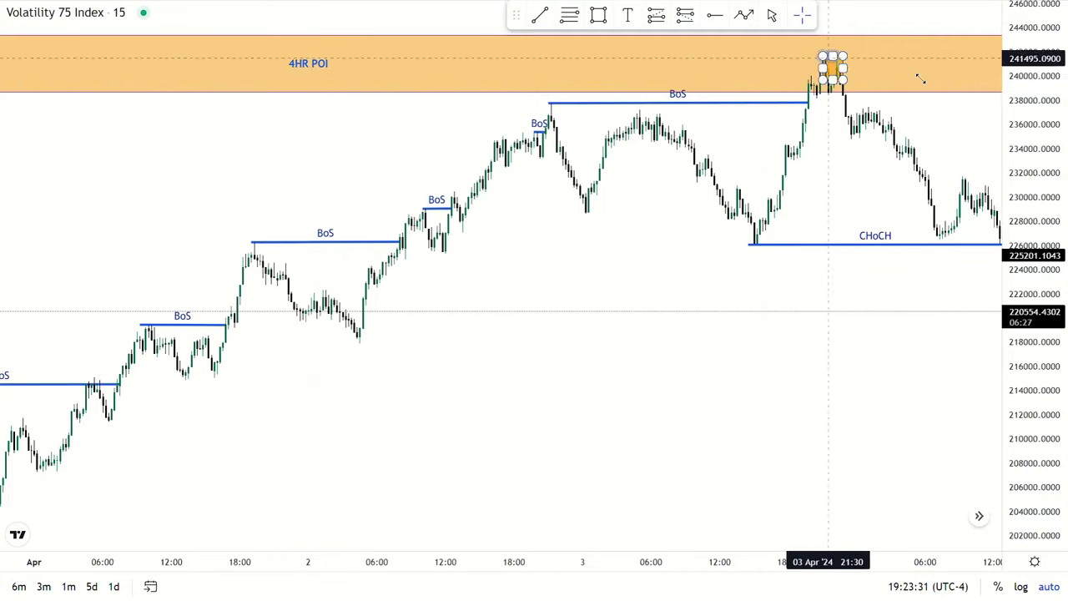
{"action": "scroll", "coordinate": [891, 84], "scroll_direction": "up", "scroll_amount": 2}
{"action": "scroll", "coordinate": [891, 85], "scroll_direction": "up", "scroll_amount": 4}
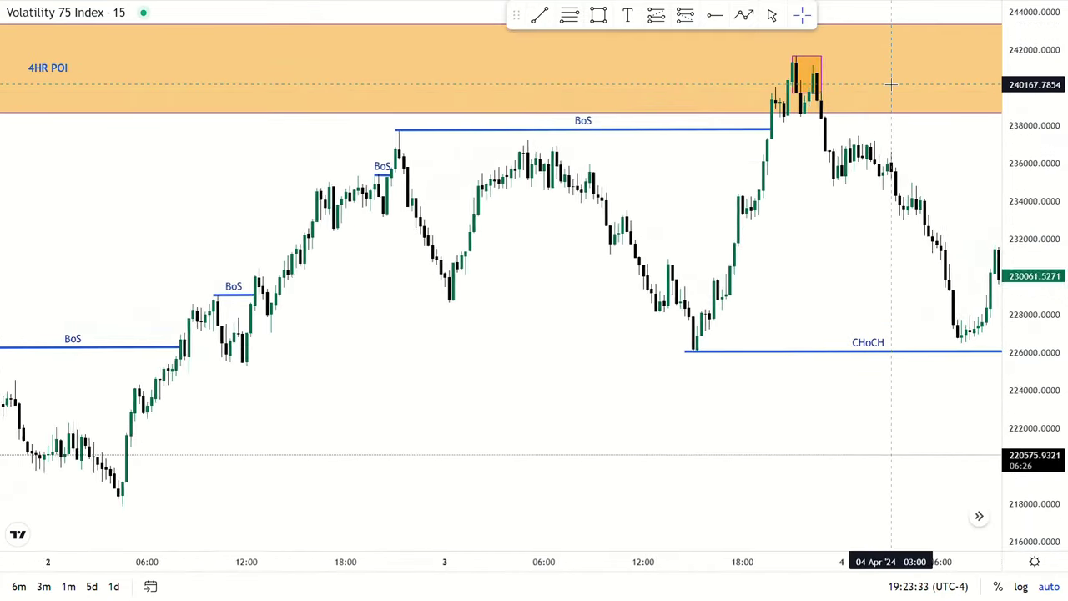
{"action": "scroll", "coordinate": [891, 84], "scroll_direction": "up", "scroll_amount": 4}
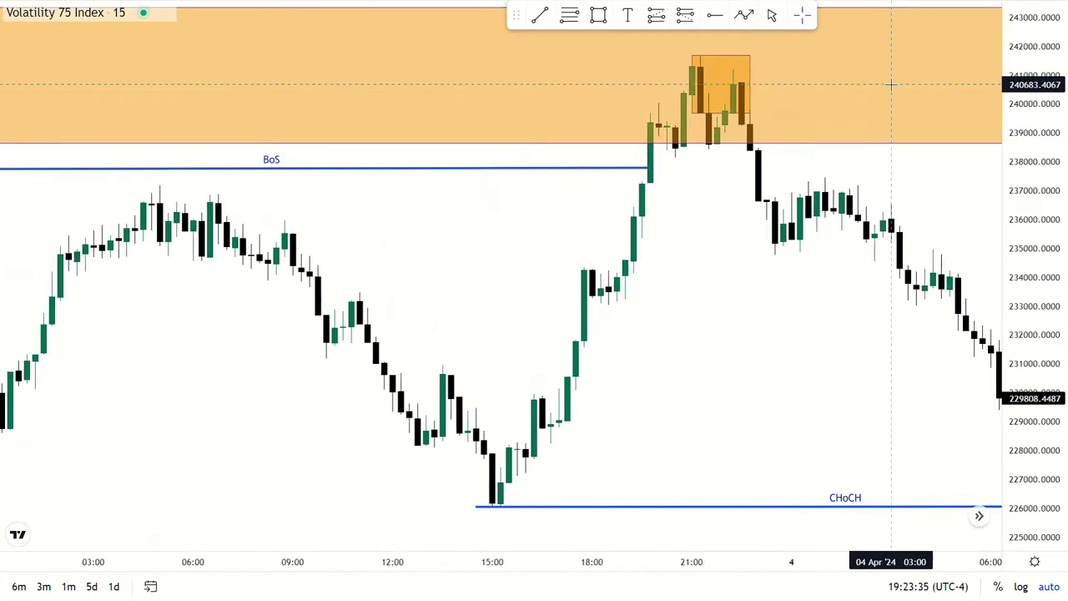
{"action": "left_click", "coordinate": [685, 83]}
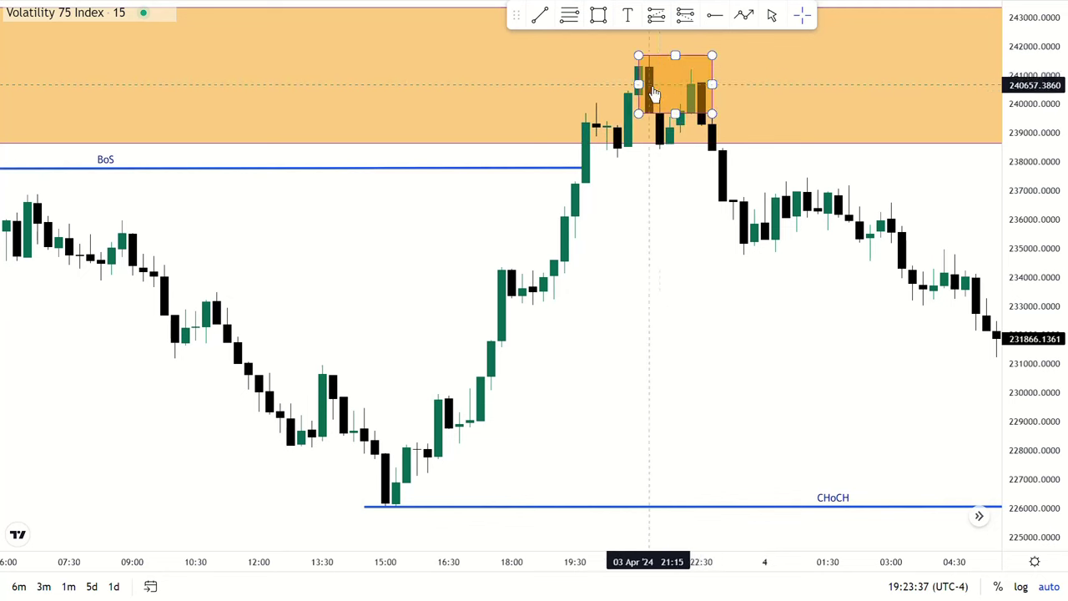
{"action": "left_click", "coordinate": [681, 111]}
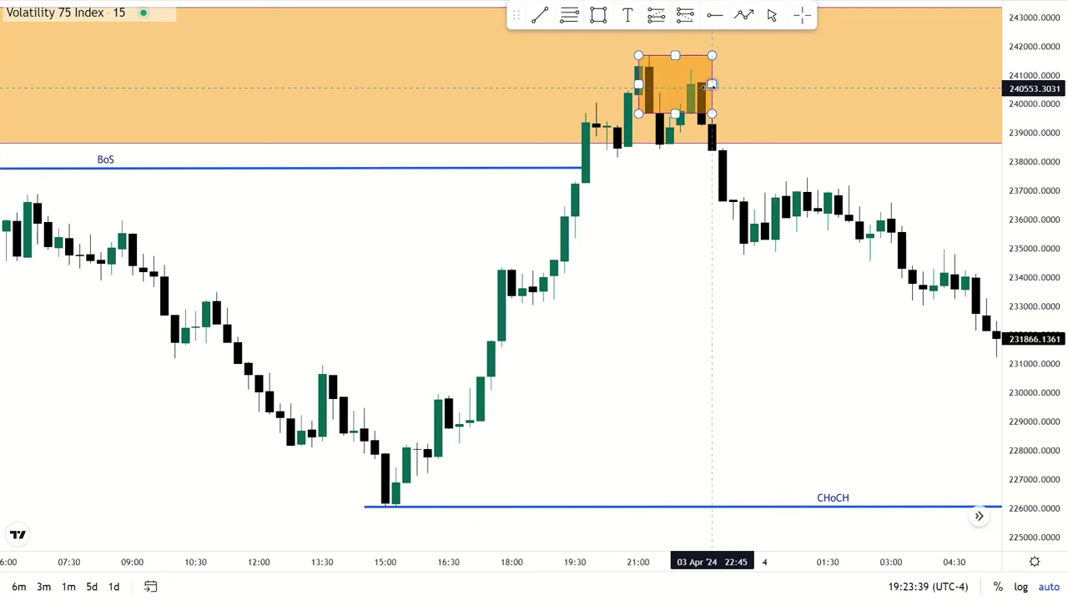
{"action": "left_click", "coordinate": [676, 195]}
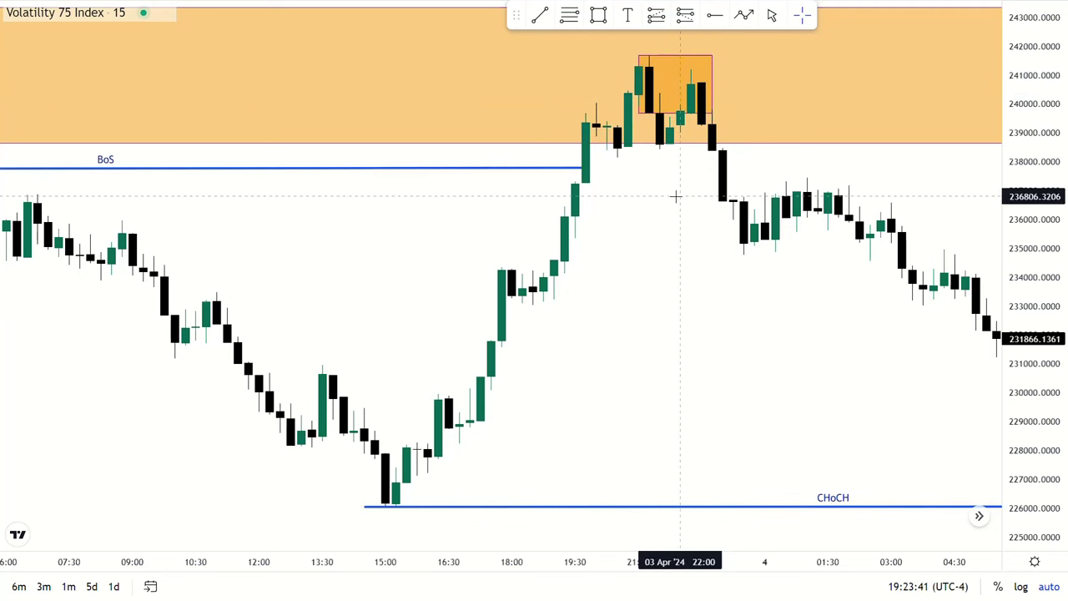
{"action": "scroll", "coordinate": [675, 197], "scroll_direction": "down", "scroll_amount": 3}
{"action": "scroll", "coordinate": [676, 197], "scroll_direction": "down", "scroll_amount": 2}
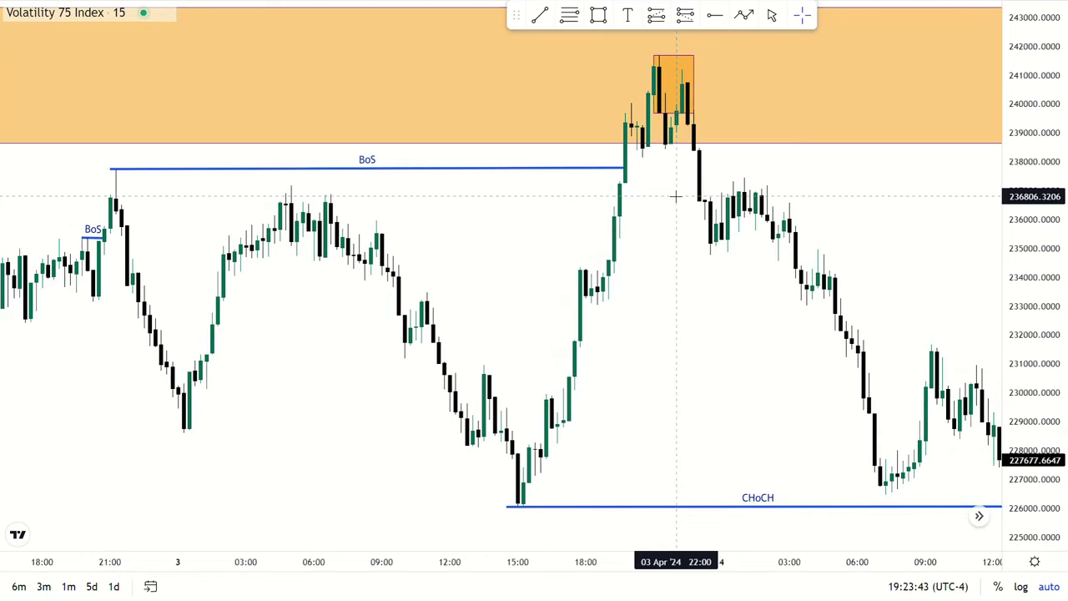
{"action": "left_click", "coordinate": [686, 87]}
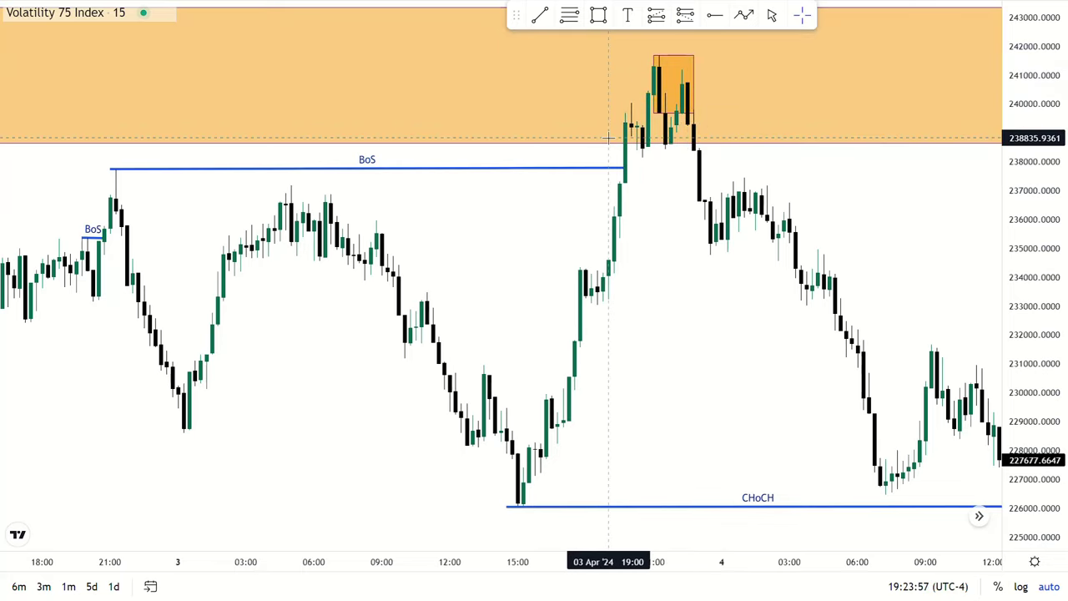
{"action": "scroll", "coordinate": [608, 137], "scroll_direction": "down", "scroll_amount": 5}
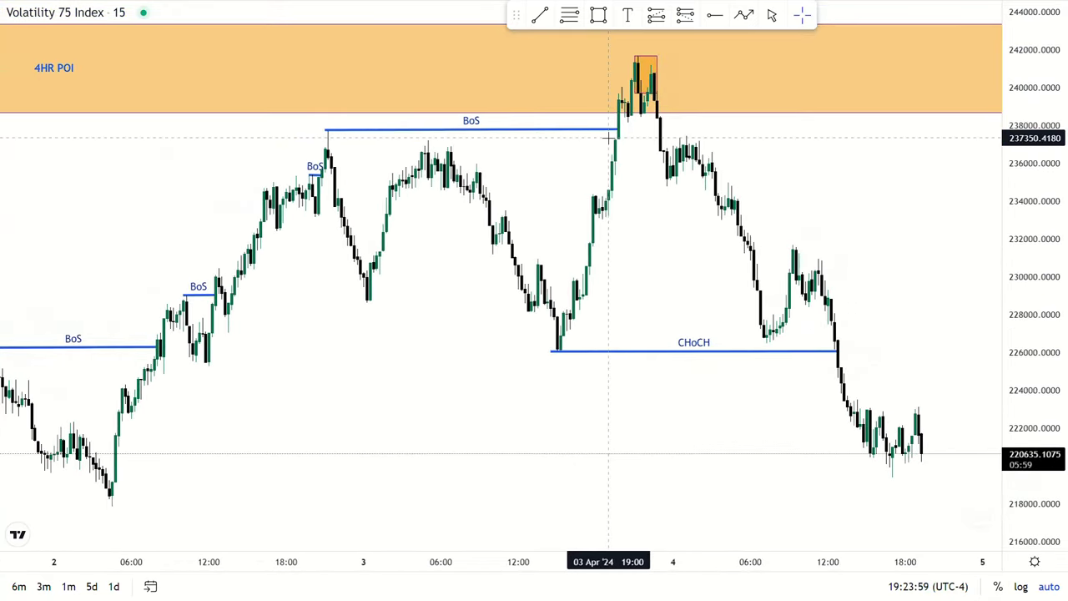
{"action": "left_click", "coordinate": [506, 83]}
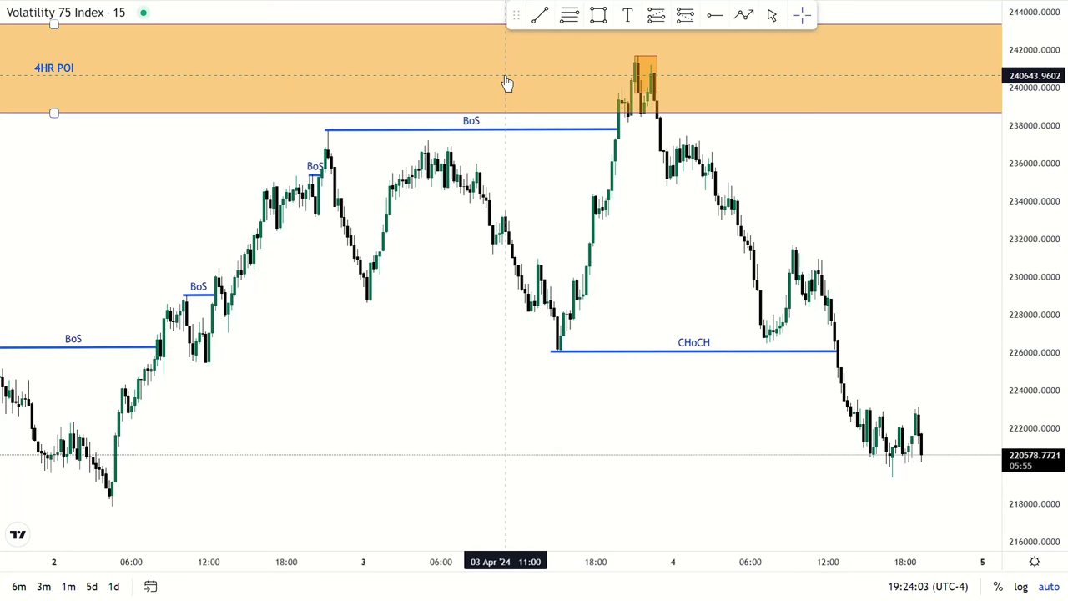
{"action": "key", "text": "Escape"}
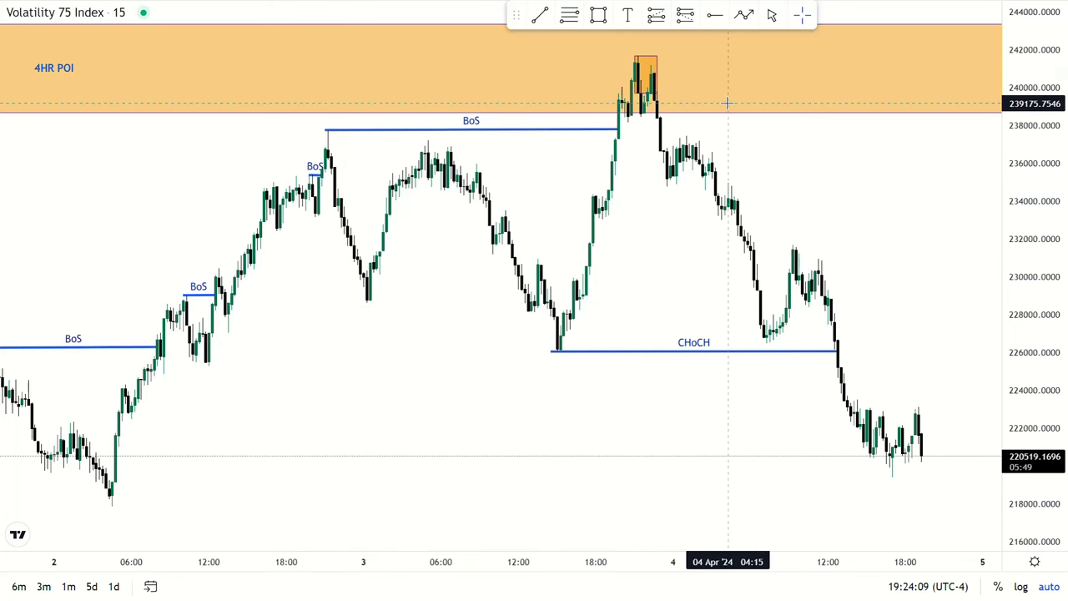
Delete the old entry rectangle from the chart
{"action": "left_click", "coordinate": [657, 73]}
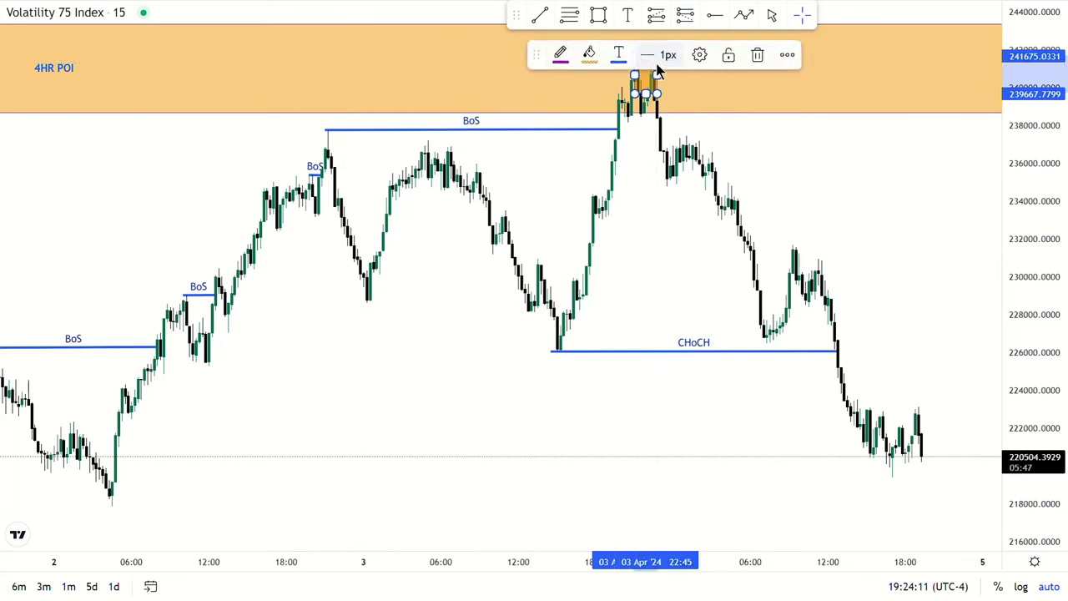
{"action": "key", "text": "Delete"}
{"action": "scroll", "coordinate": [657, 74], "scroll_direction": "up", "scroll_amount": 3}
{"action": "scroll", "coordinate": [657, 71], "scroll_direction": "up", "scroll_amount": 1}
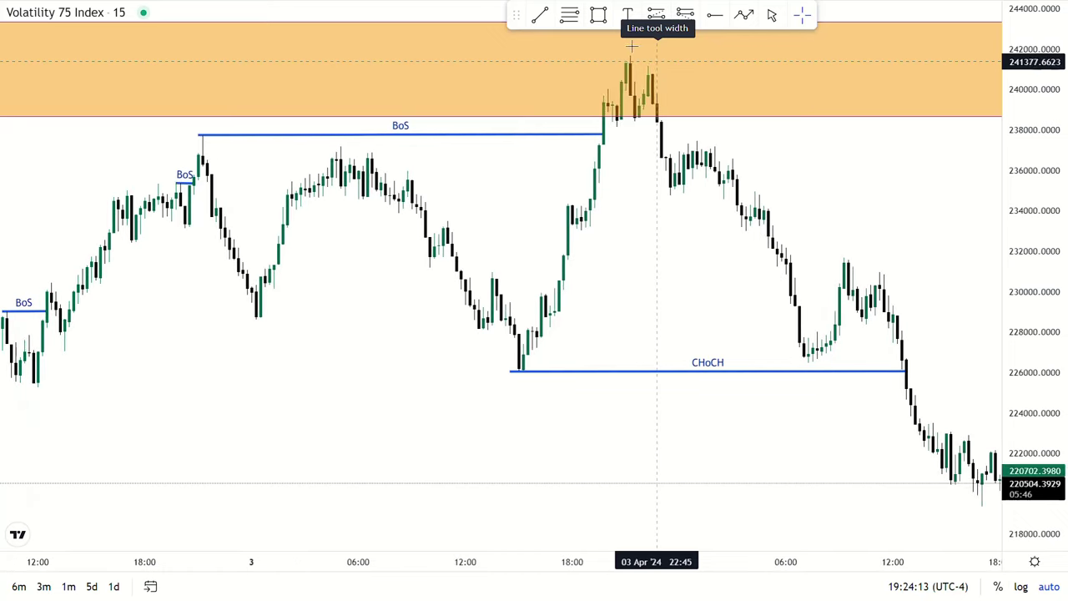
Draw a small orange rectangle over the peak candles, spanning about 239668–241712
{"action": "left_click", "coordinate": [599, 19]}
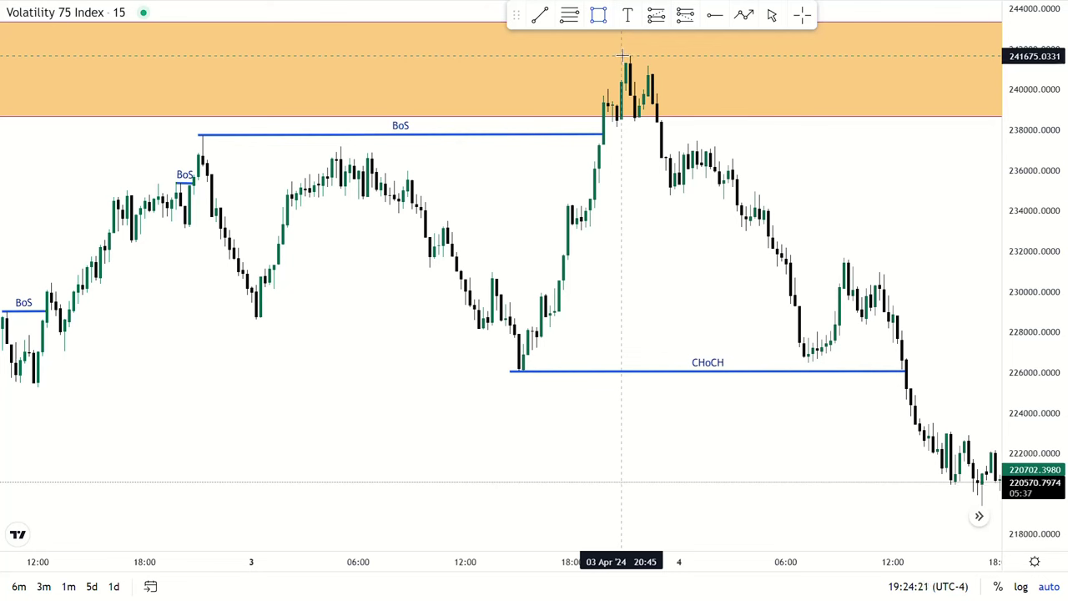
{"action": "left_click_drag", "start_coordinate": [622, 55], "coordinate": [693, 96]}
{"action": "mouse_move", "coordinate": [622, 55]}
{"action": "left_mouse_down"}
{"action": "mouse_move", "coordinate": [621, 75]}
{"action": "mouse_move", "coordinate": [658, 75]}
{"action": "mouse_move", "coordinate": [649, 74]}
{"action": "left_mouse_up"}
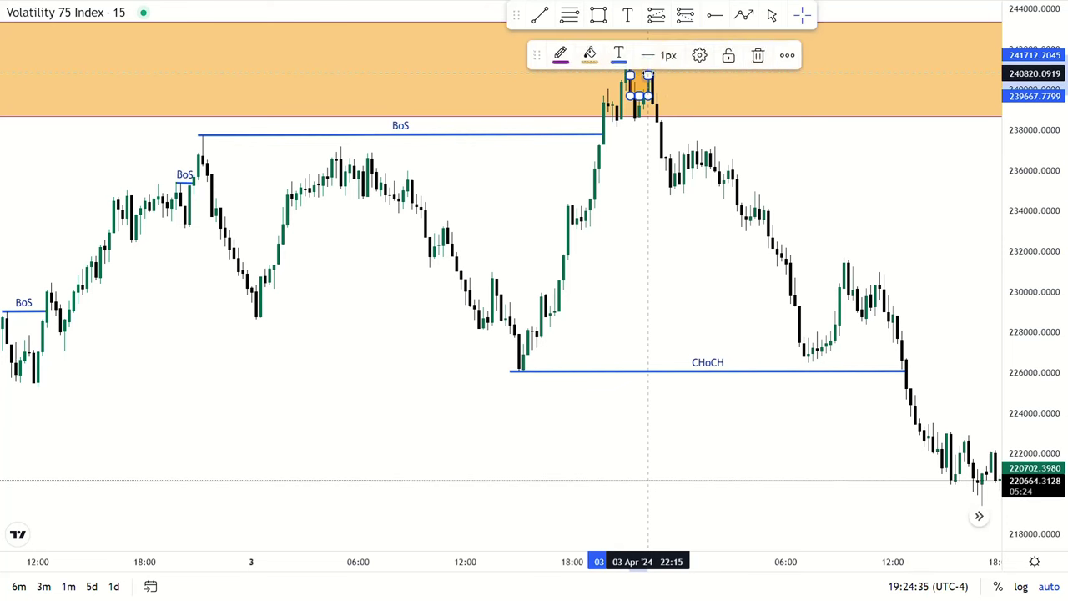
{"action": "left_click", "coordinate": [733, 143]}
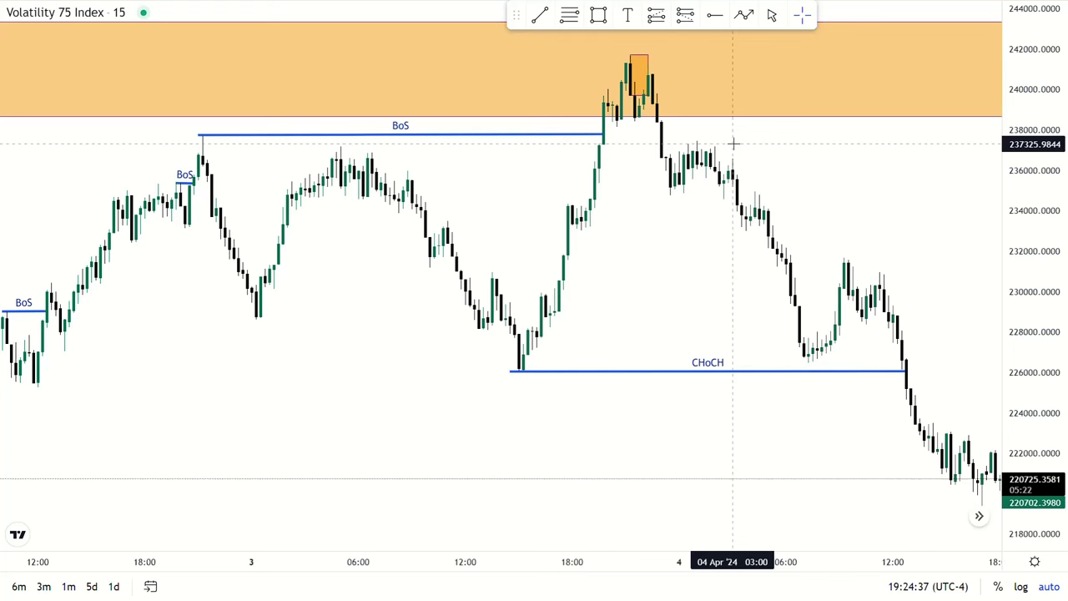
{"action": "left_click", "coordinate": [649, 75]}
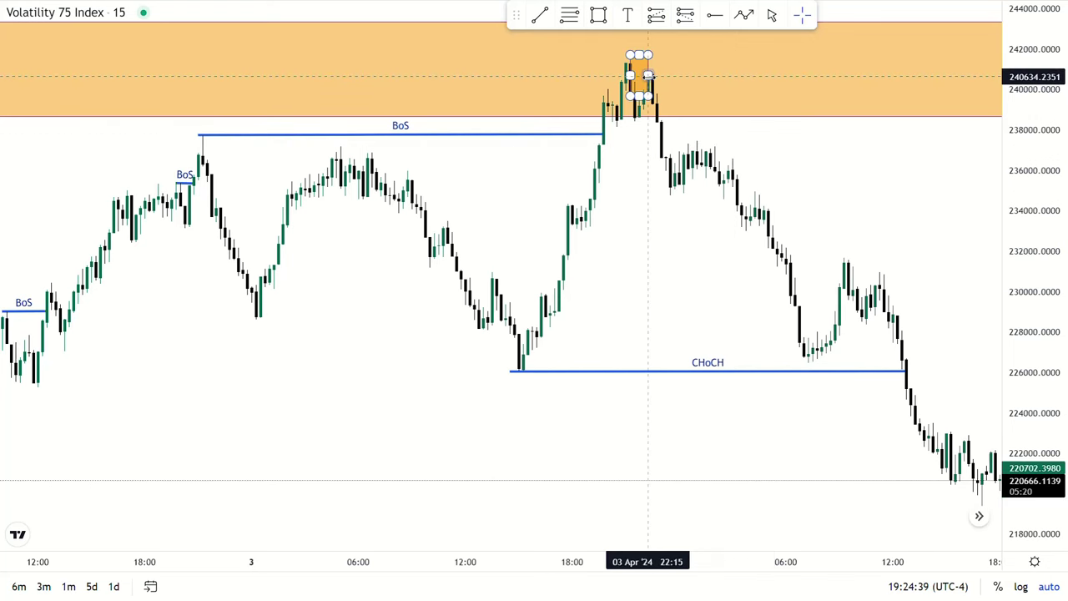
{"action": "left_click_drag", "start_coordinate": [649, 76], "coordinate": [666, 76]}
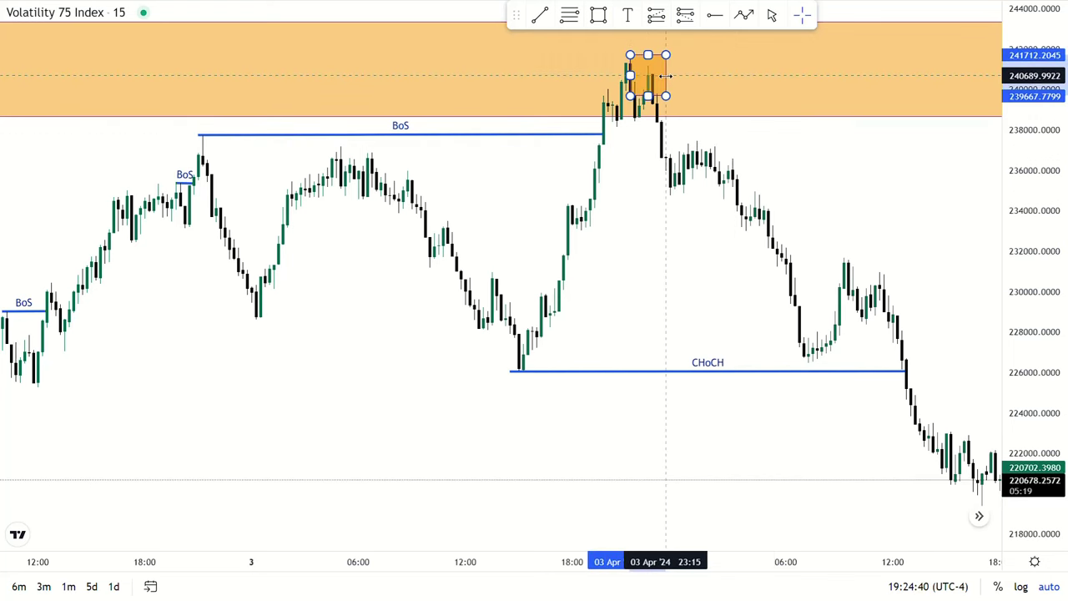
{"action": "left_click", "coordinate": [729, 168]}
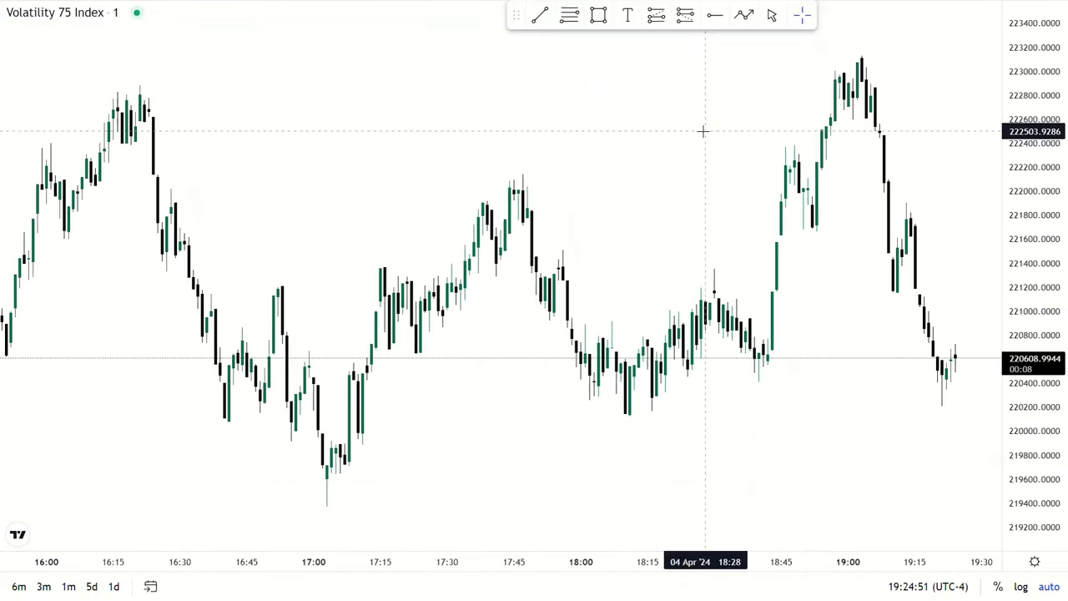
Zoom and pan the 1-minute chart so the orange entry rectangle at the 3 April peak fills the view
{"action": "scroll", "coordinate": [702, 131], "scroll_direction": "down", "scroll_amount": 10}
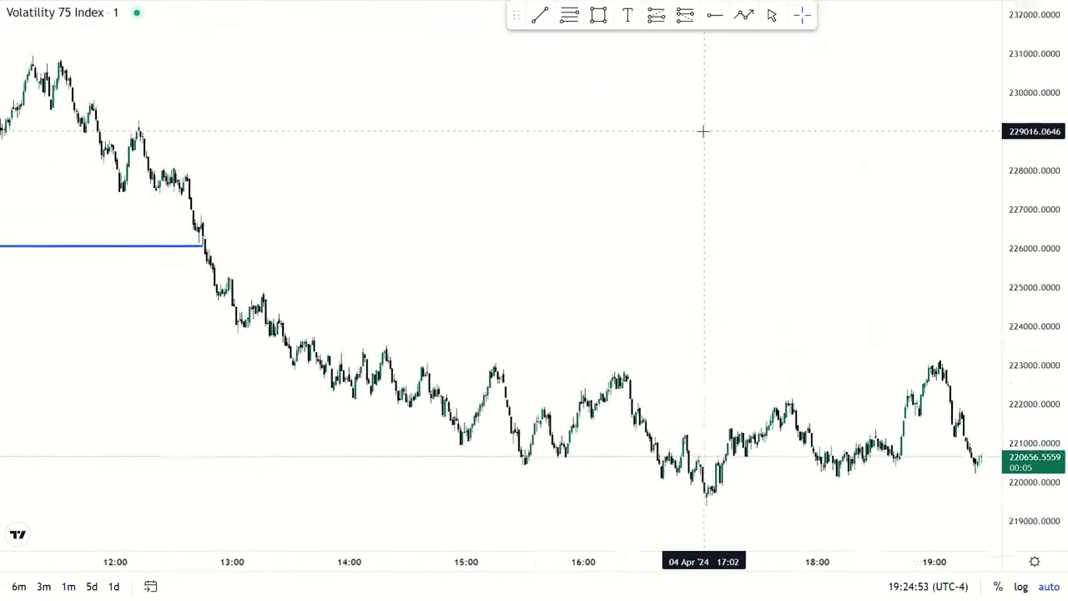
{"action": "scroll", "coordinate": [702, 131], "scroll_direction": "down", "scroll_amount": 3}
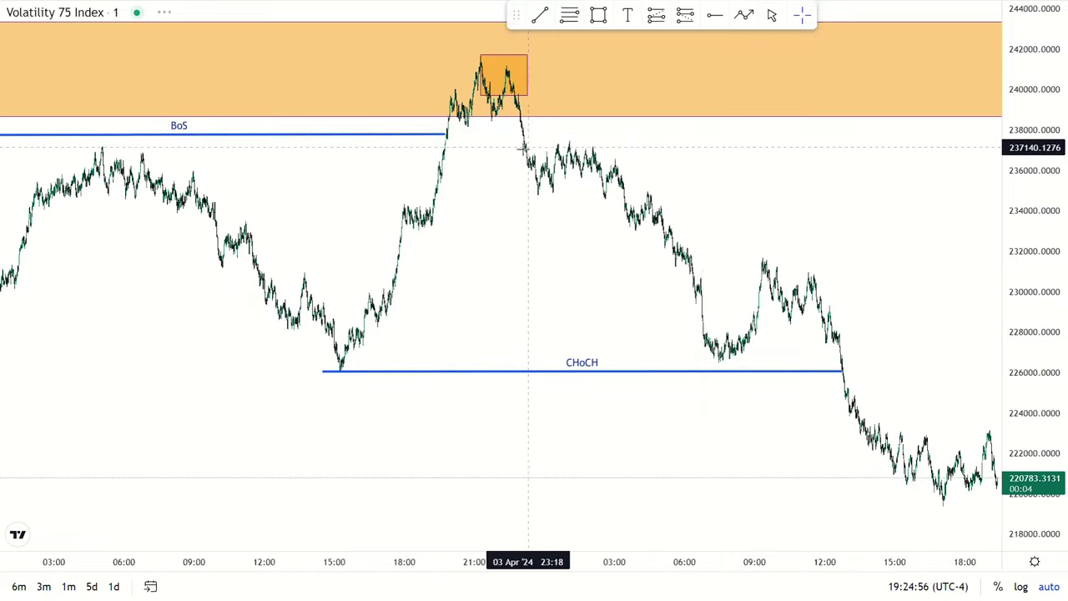
{"action": "scroll", "coordinate": [524, 146], "scroll_direction": "up", "scroll_amount": 6}
{"action": "scroll", "coordinate": [523, 149], "scroll_direction": "up", "scroll_amount": 6}
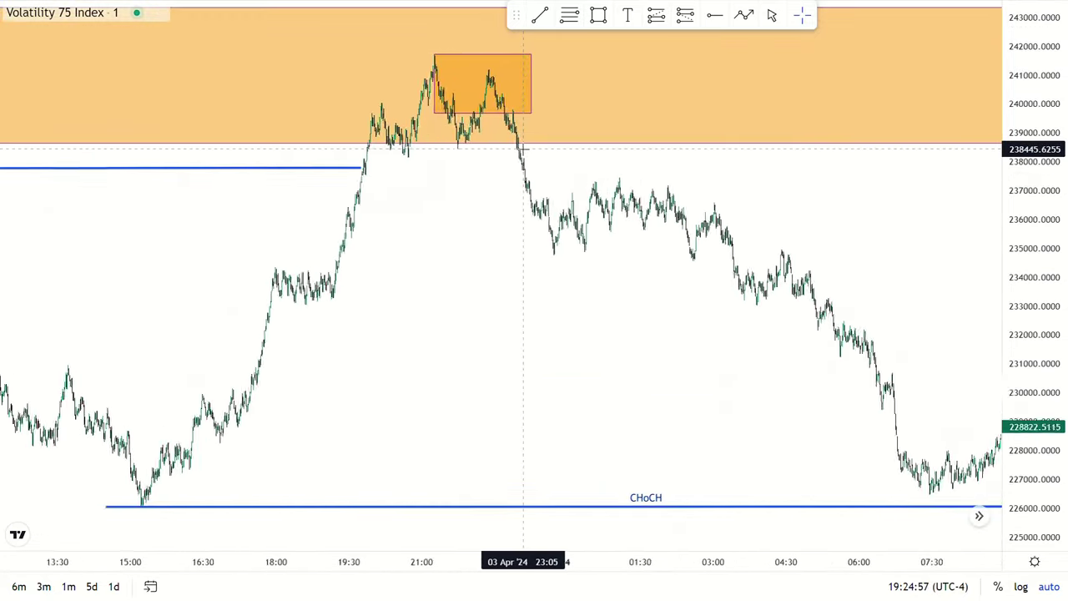
{"action": "scroll", "coordinate": [523, 148], "scroll_direction": "up", "scroll_amount": 4}
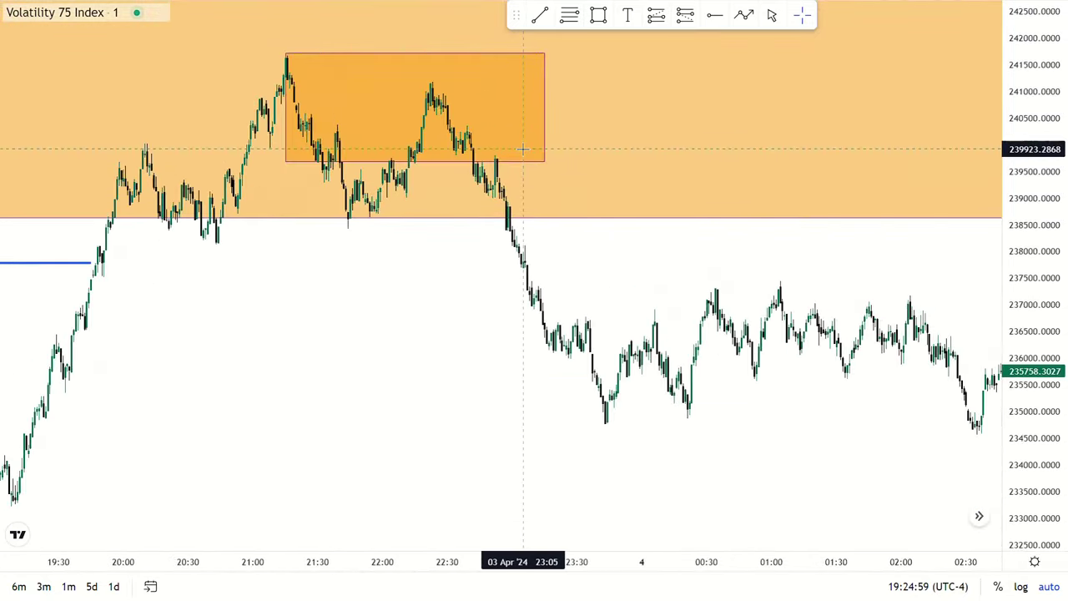
{"action": "left_click_drag", "start_coordinate": [541, 308], "coordinate": [322, 283]}
{"action": "scroll", "coordinate": [322, 283], "scroll_direction": "up", "scroll_amount": 4}
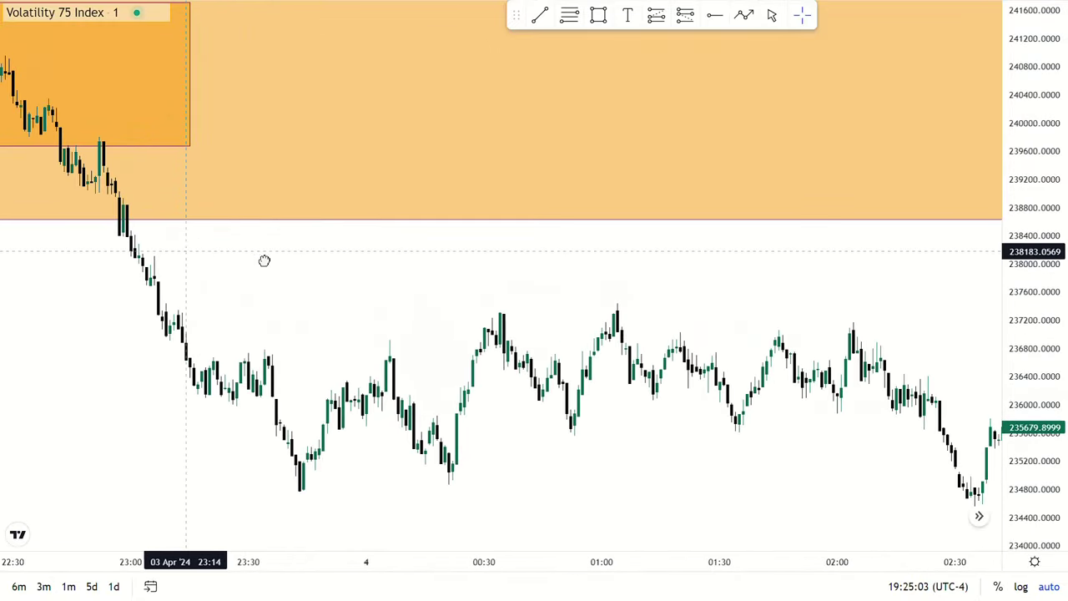
{"action": "scroll", "coordinate": [334, 284], "scroll_direction": "left", "scroll_amount": 5}
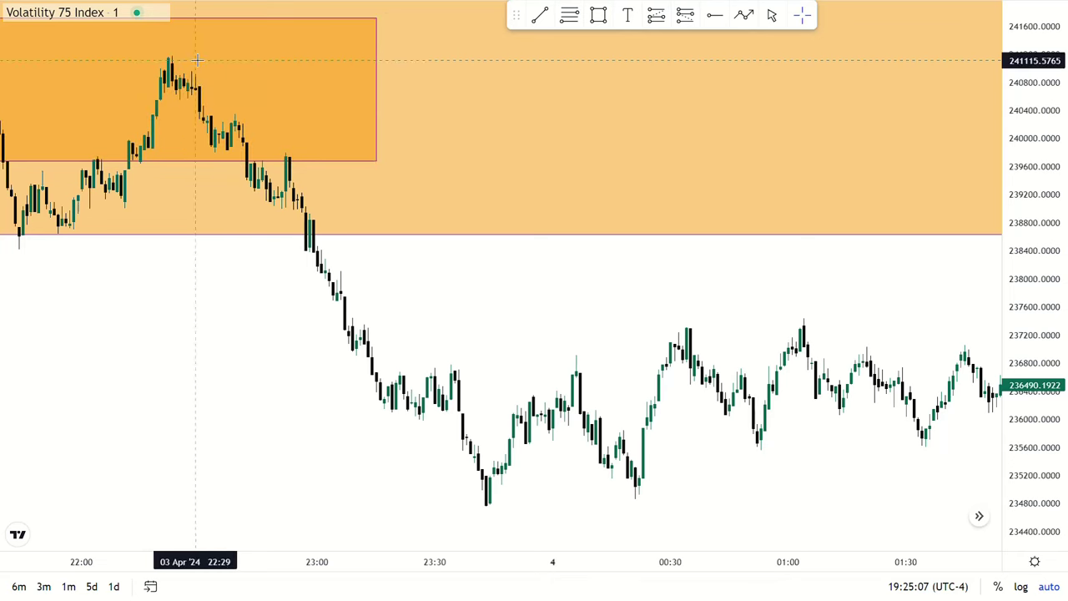
Draw a small rectangle over the double-top peak candles inside the orange entry box
{"action": "mouse_move", "coordinate": [540, 16]}
{"action": "left_click", "coordinate": [601, 16]}
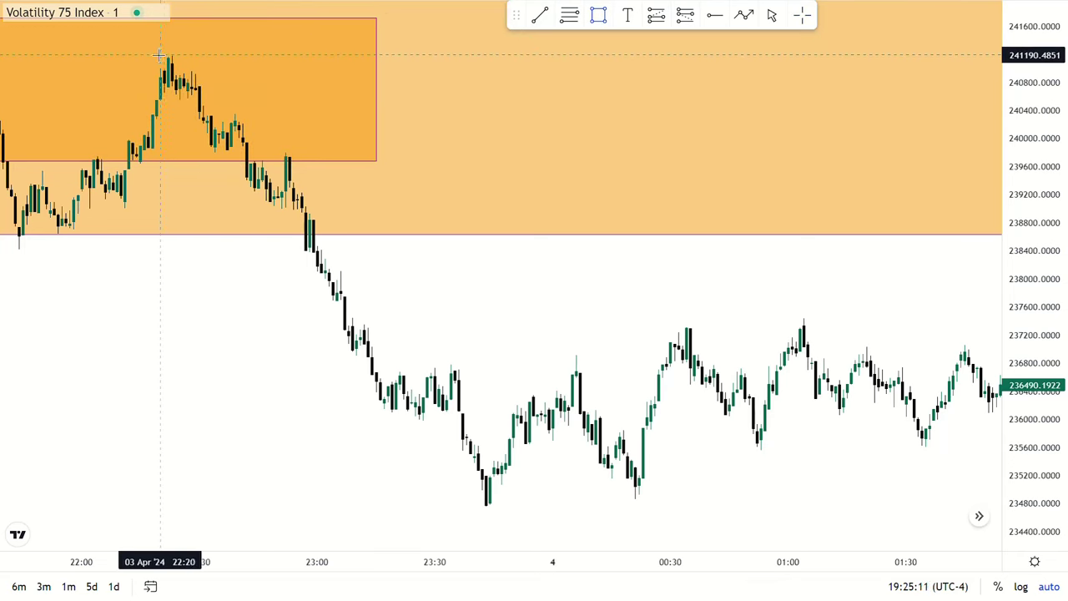
{"action": "mouse_move", "coordinate": [159, 55]}
{"action": "left_mouse_down"}
{"action": "mouse_move", "coordinate": [209, 67]}
{"action": "mouse_move", "coordinate": [218, 86]}
{"action": "left_mouse_up"}
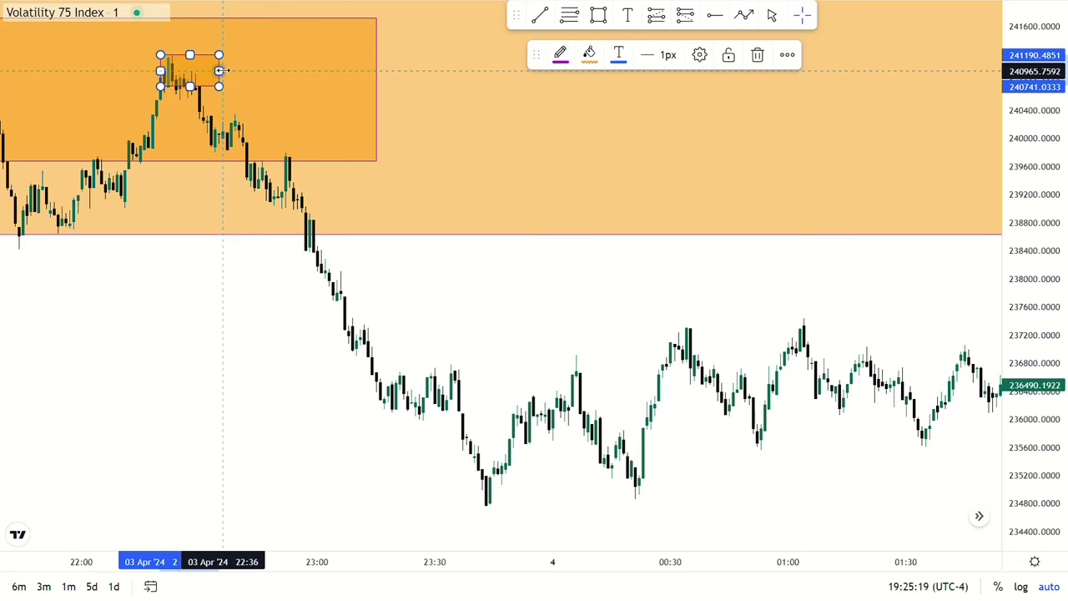
{"action": "left_click", "coordinate": [210, 286]}
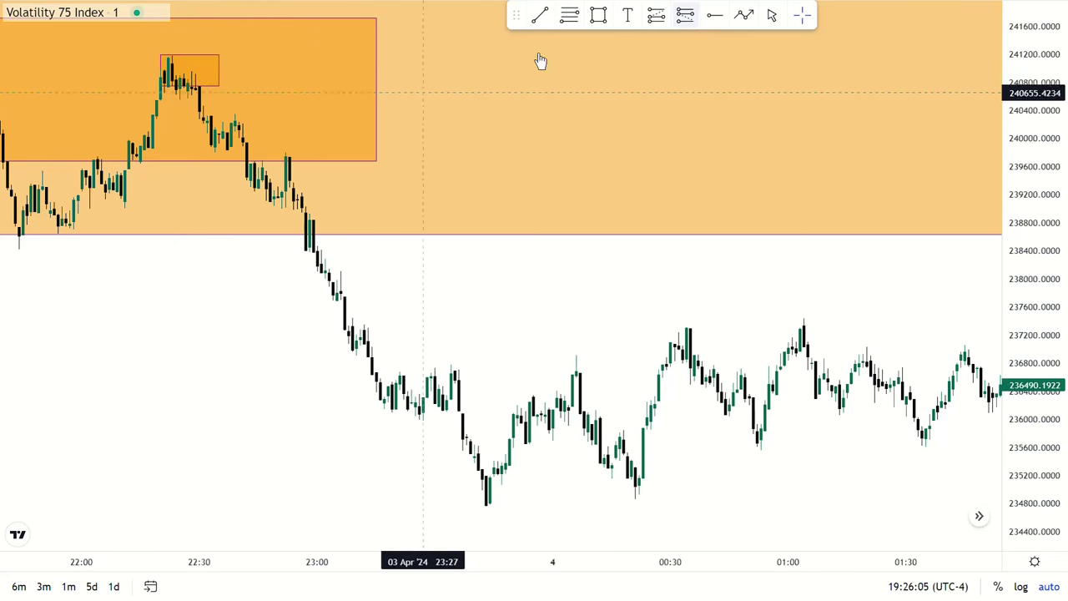
Place a short position at the peak: entry about 240762, stop 241218, target 235825 (risk/reward 10.83)
{"action": "left_click", "coordinate": [690, 14]}
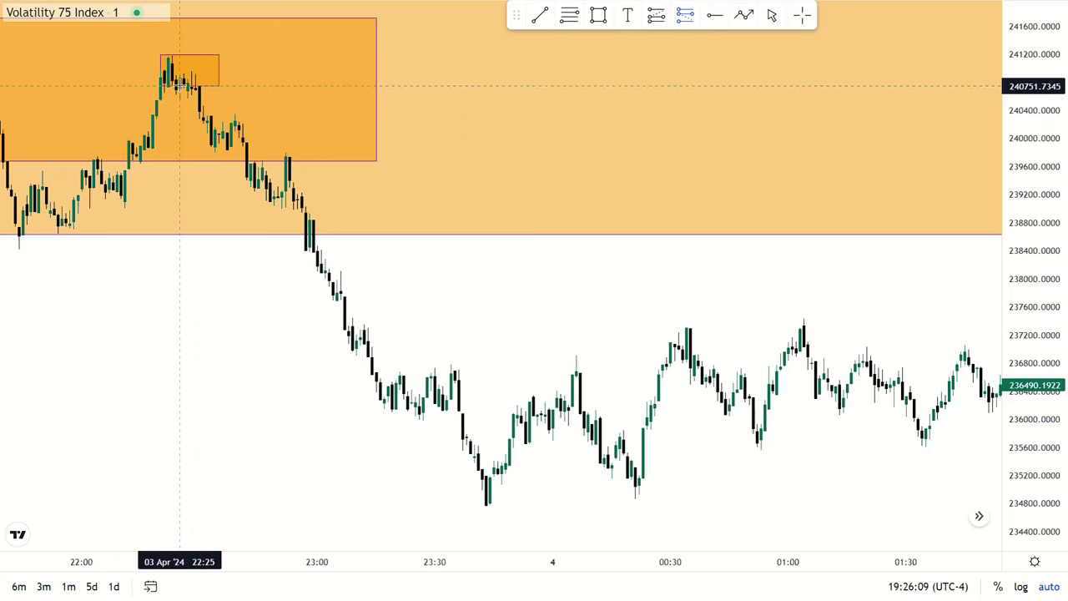
{"action": "left_click", "coordinate": [180, 85]}
{"action": "scroll", "coordinate": [431, 309], "scroll_direction": "down", "scroll_amount": 2}
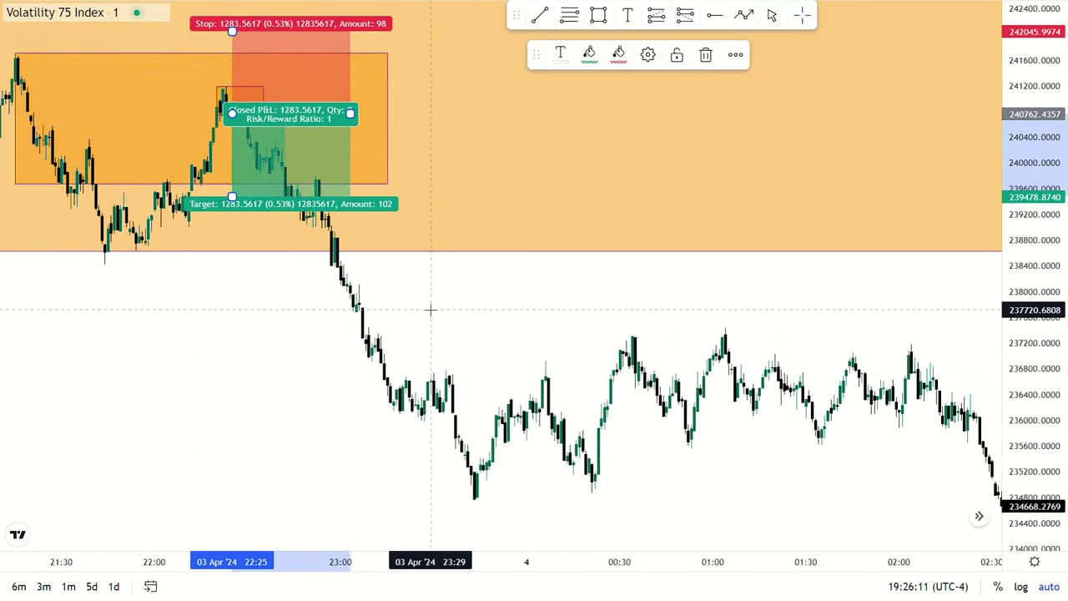
{"action": "scroll", "coordinate": [431, 309], "scroll_direction": "down", "scroll_amount": 1}
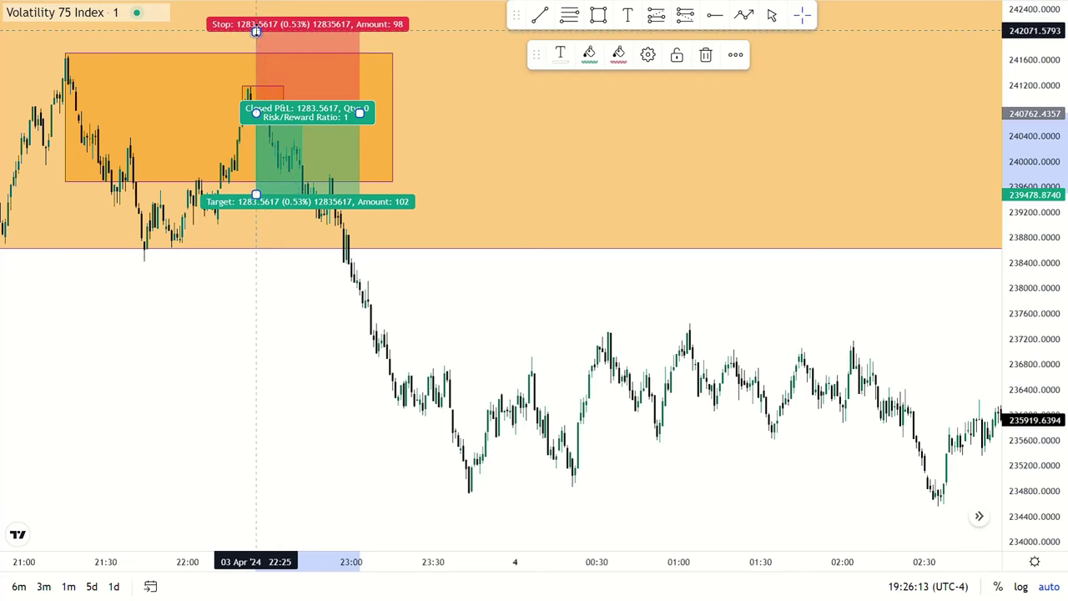
{"action": "left_click_drag", "start_coordinate": [256, 30], "coordinate": [259, 83]}
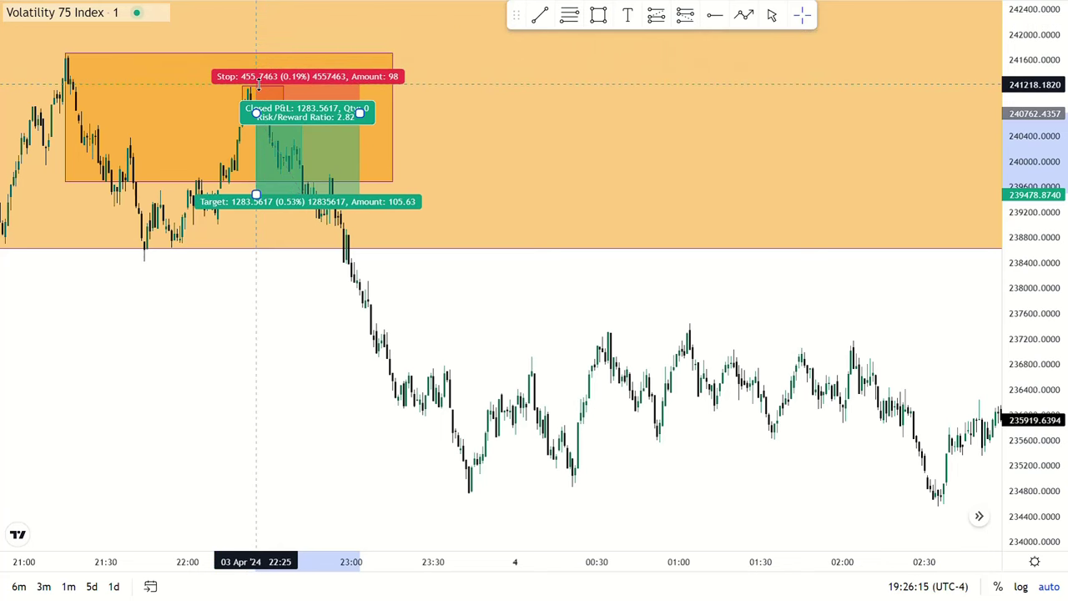
{"action": "left_click_drag", "start_coordinate": [360, 112], "coordinate": [787, 112]}
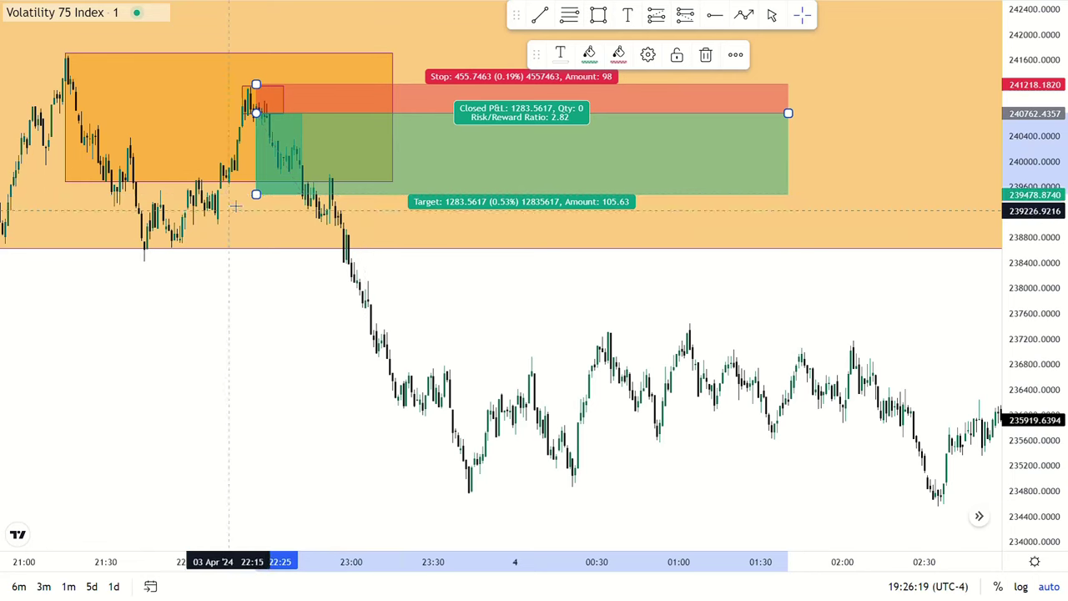
{"action": "mouse_move", "coordinate": [256, 194]}
{"action": "left_mouse_down"}
{"action": "mouse_move", "coordinate": [242, 389]}
{"action": "mouse_move", "coordinate": [250, 424]}
{"action": "left_mouse_up"}
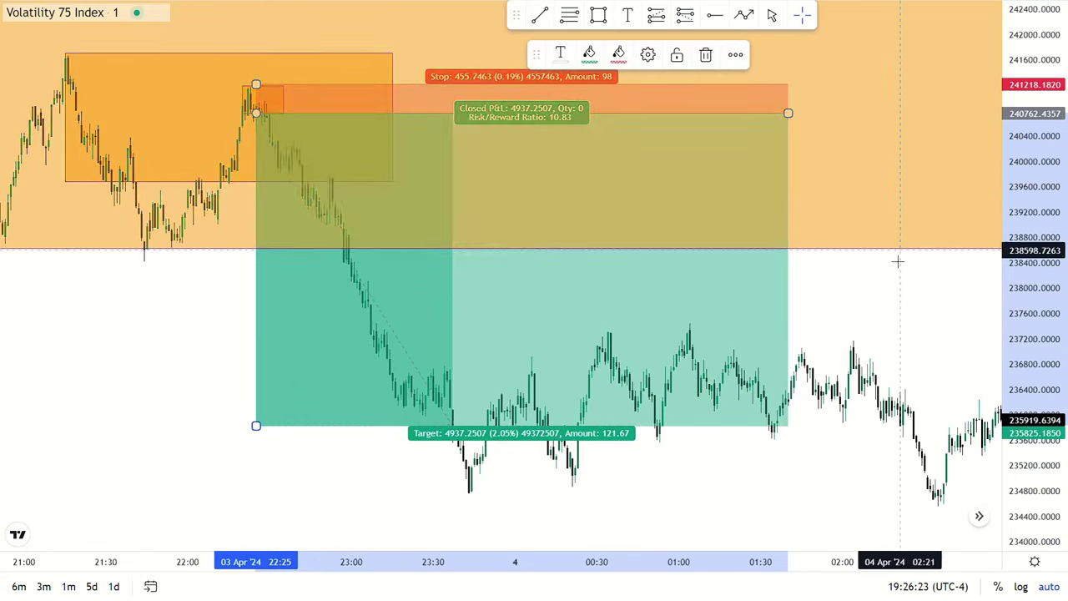
{"action": "left_click", "coordinate": [895, 272]}
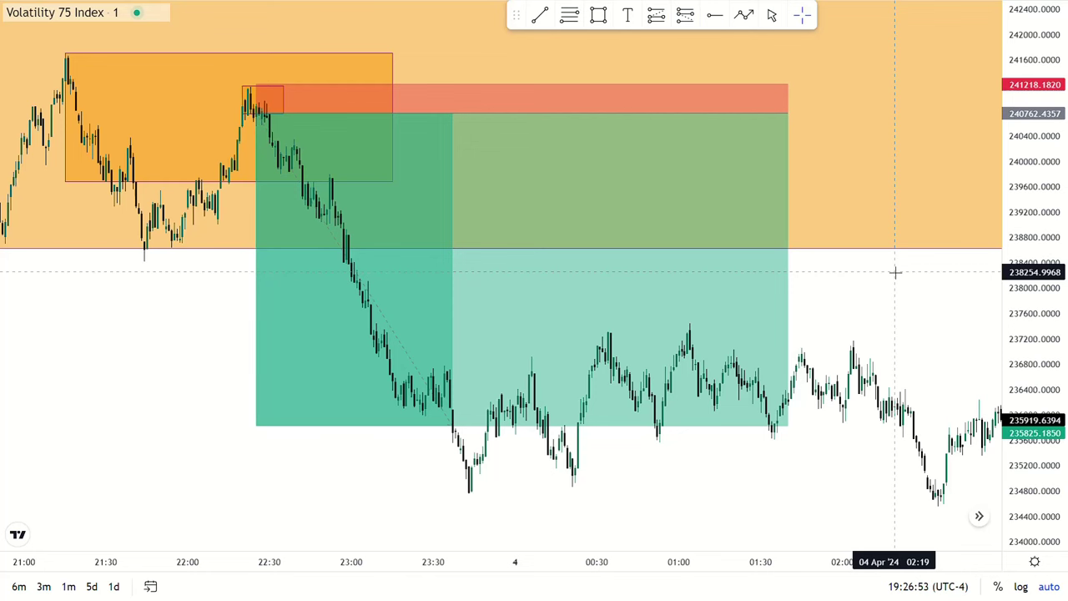
Switch to 15-minute candles and lower the short position's target to about 228438 (risk/reward 27.04)
{"action": "type", "text": "15"}
{"action": "key", "text": "Return"}
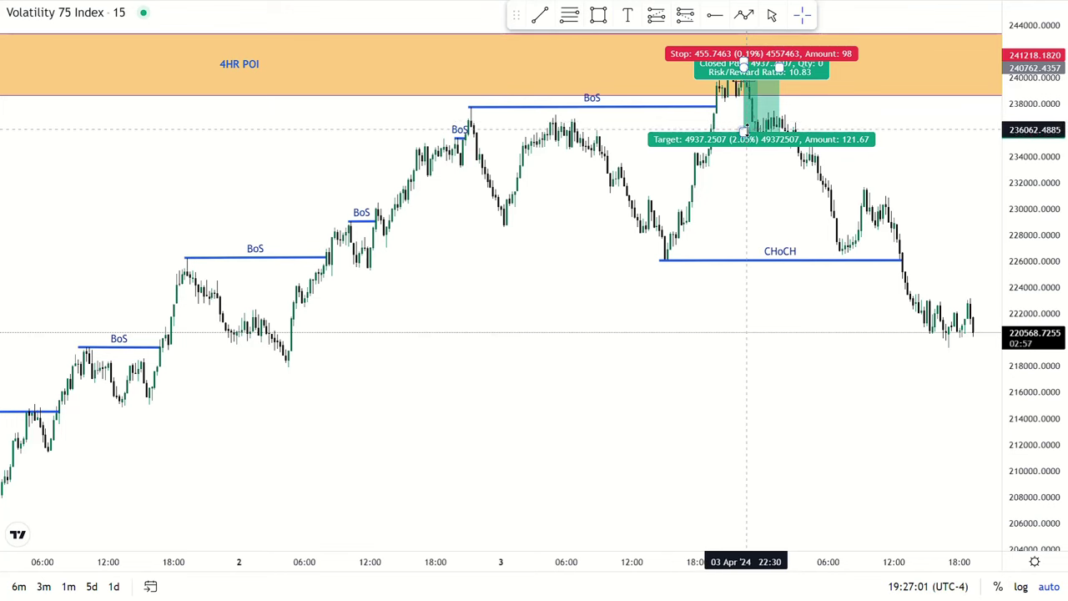
{"action": "left_click_drag", "start_coordinate": [744, 131], "coordinate": [744, 162]}
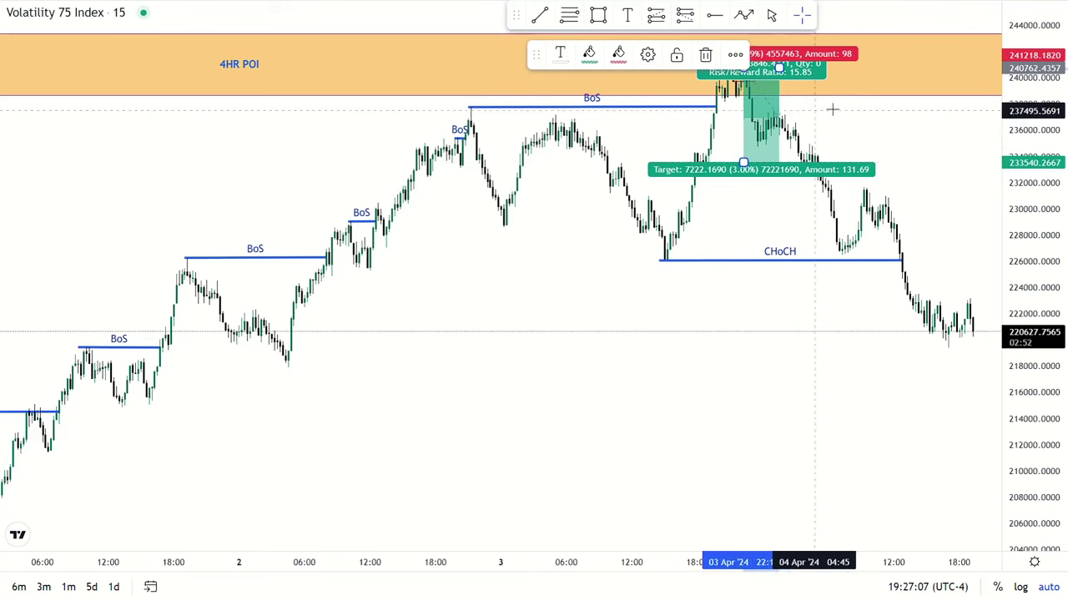
{"action": "left_click", "coordinate": [837, 113]}
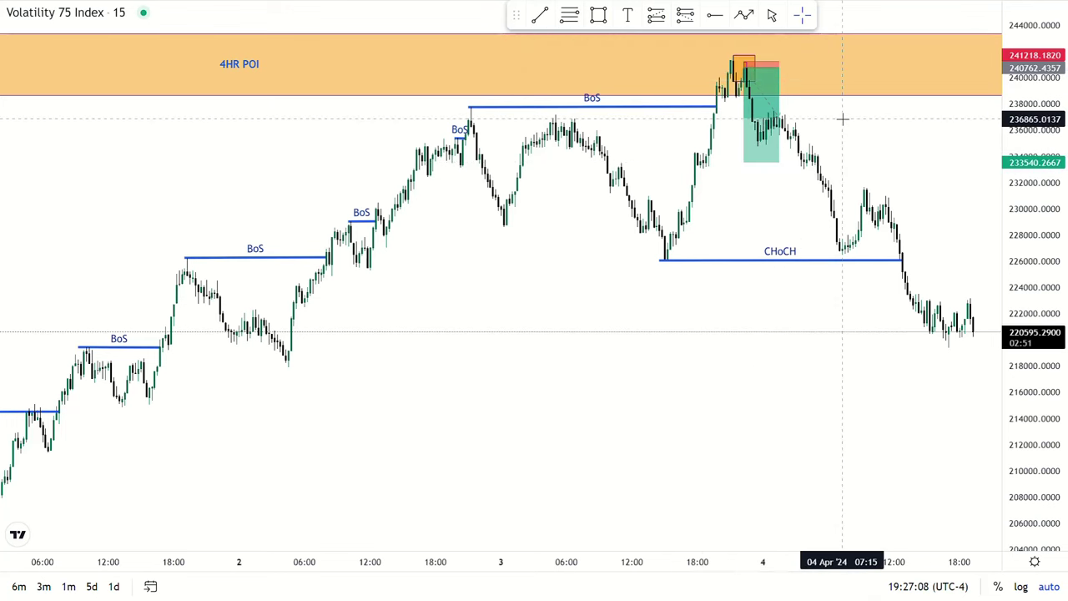
{"action": "left_click", "coordinate": [743, 162]}
{"action": "left_click_drag", "start_coordinate": [744, 201], "coordinate": [743, 229]}
{"action": "left_click", "coordinate": [769, 301]}
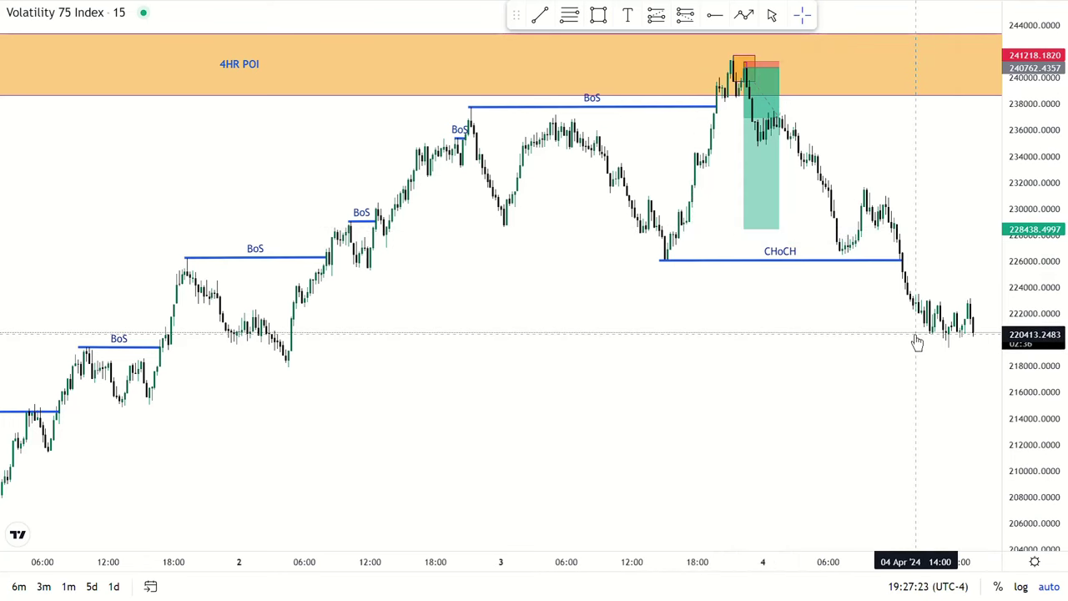
Pan to the later candles, stretch the short position rightward, and exit full-screen mode
{"action": "left_click_drag", "start_coordinate": [934, 150], "coordinate": [565, 83]}
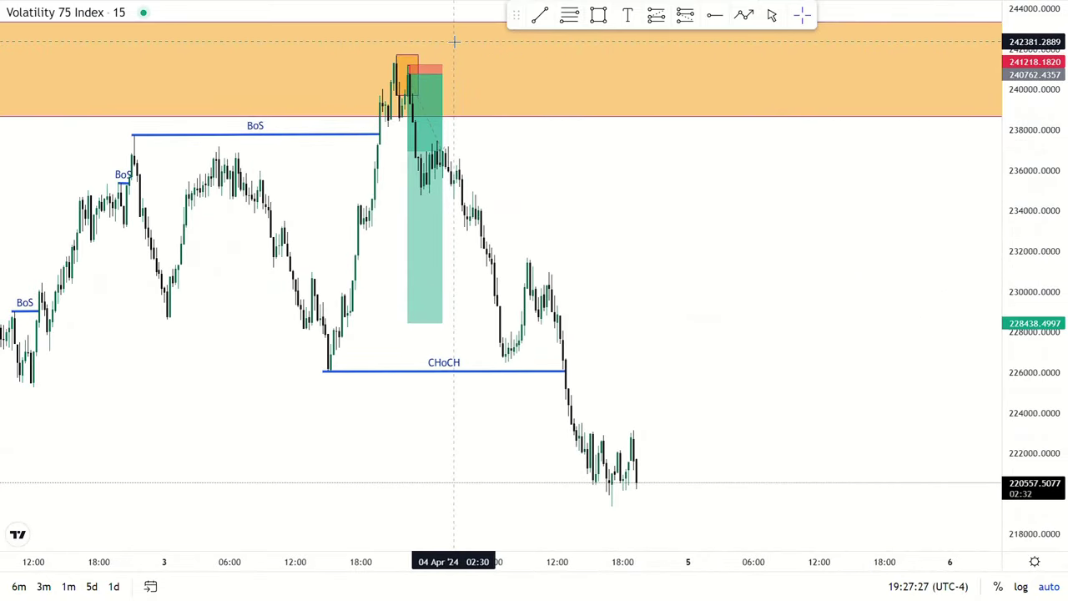
{"action": "left_click", "coordinate": [448, 91]}
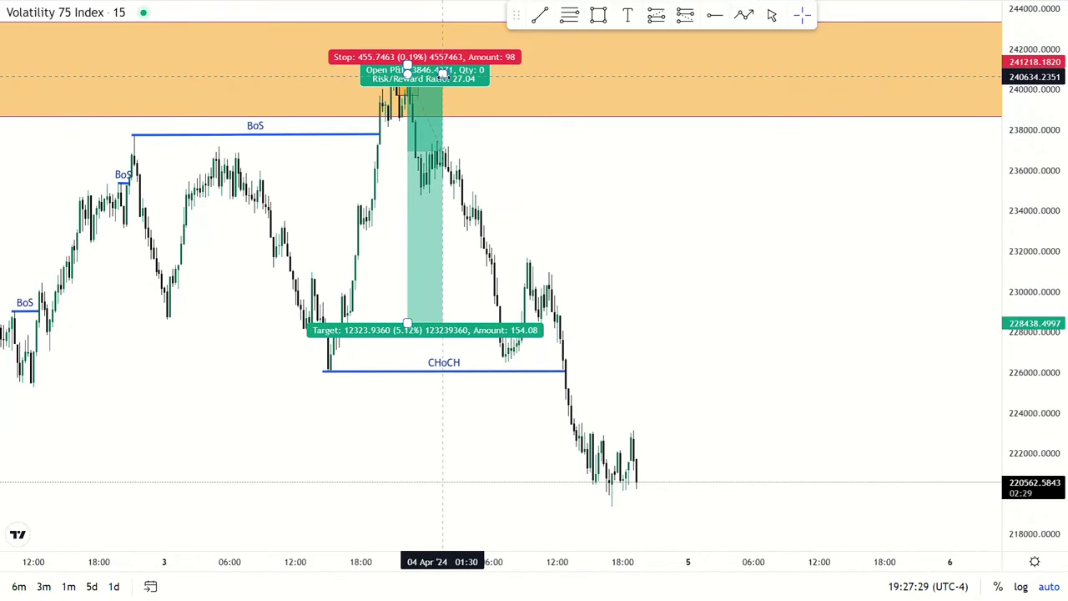
{"action": "left_click_drag", "start_coordinate": [448, 90], "coordinate": [989, 98]}
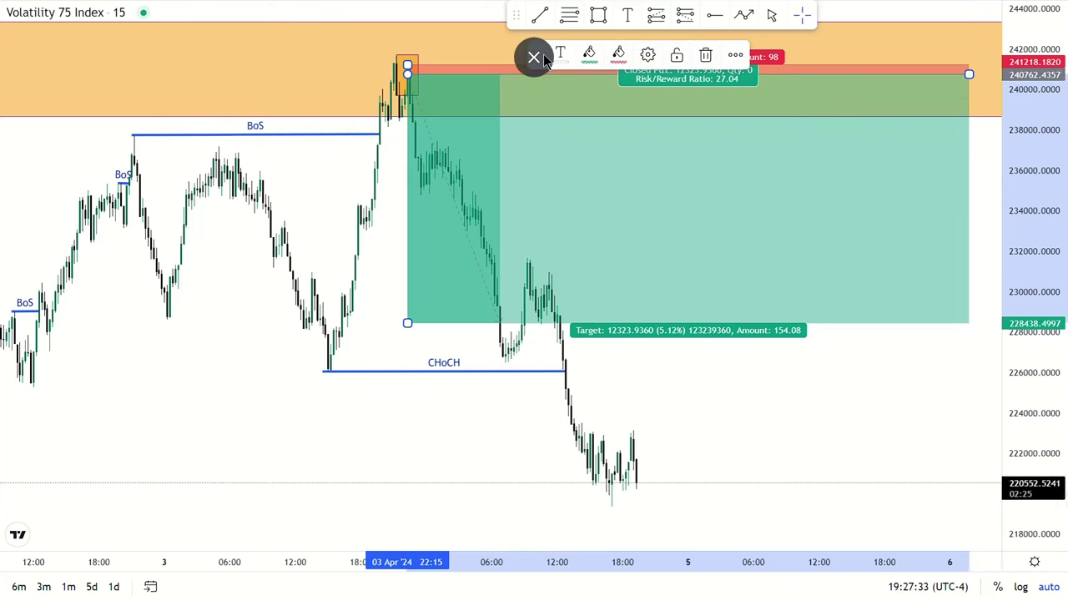
{"action": "left_click", "coordinate": [534, 53]}
On 4-hour candles, widen the short position and set its target near 204577 (15.03%, risk/reward 79.4)
{"action": "left_click", "coordinate": [218, 149]}
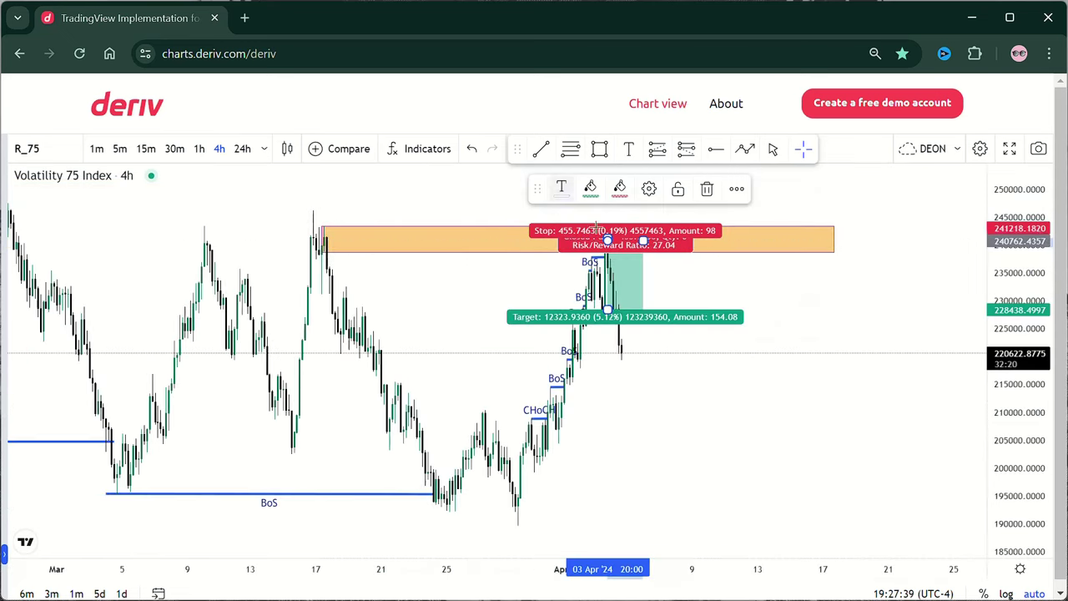
{"action": "left_click_drag", "start_coordinate": [644, 239], "coordinate": [828, 240]}
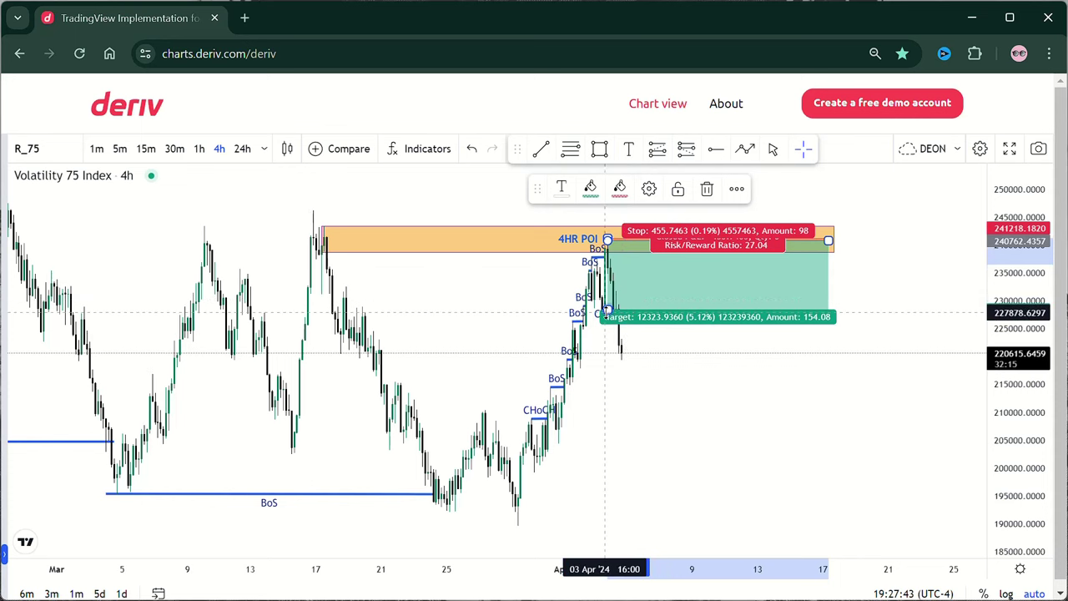
{"action": "left_click_drag", "start_coordinate": [606, 314], "coordinate": [608, 524]}
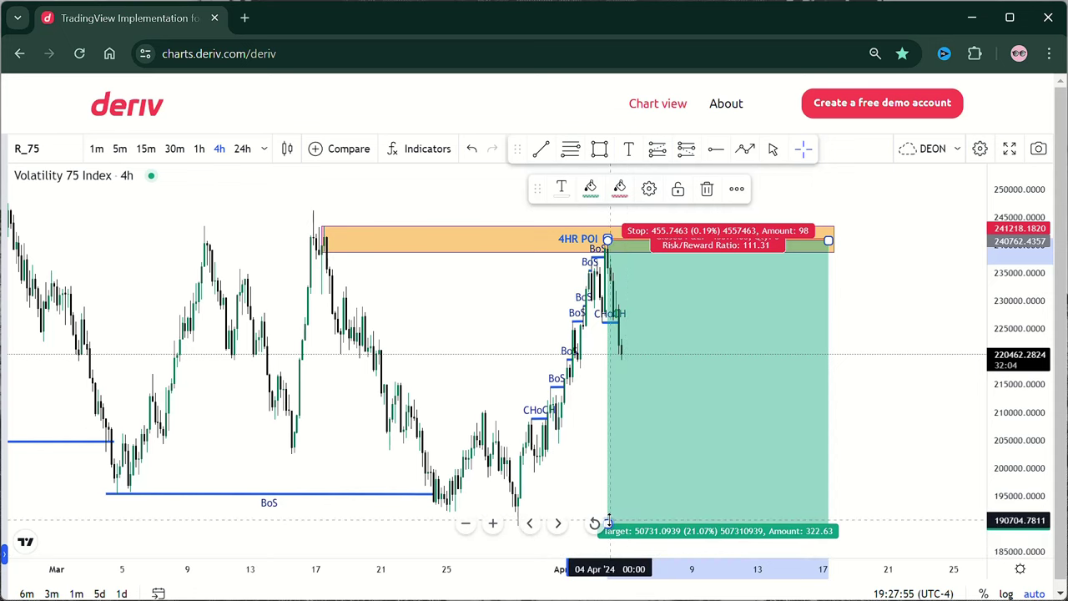
{"action": "mouse_move", "coordinate": [607, 522]}
{"action": "left_mouse_down"}
{"action": "mouse_move", "coordinate": [607, 434]}
{"action": "mouse_move", "coordinate": [607, 529]}
{"action": "left_mouse_up"}
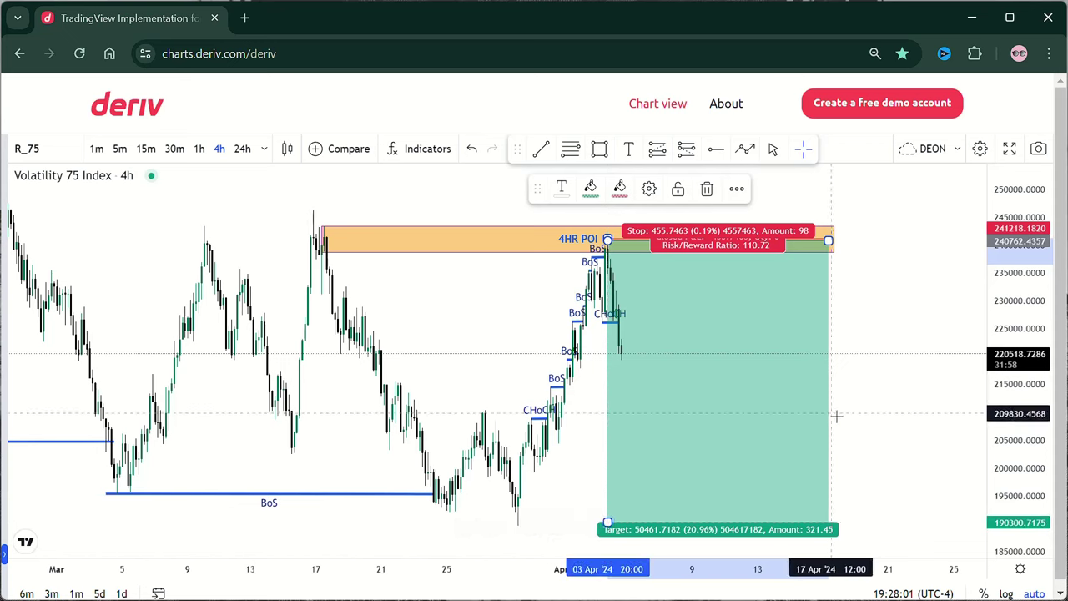
{"action": "left_click", "coordinate": [865, 423]}
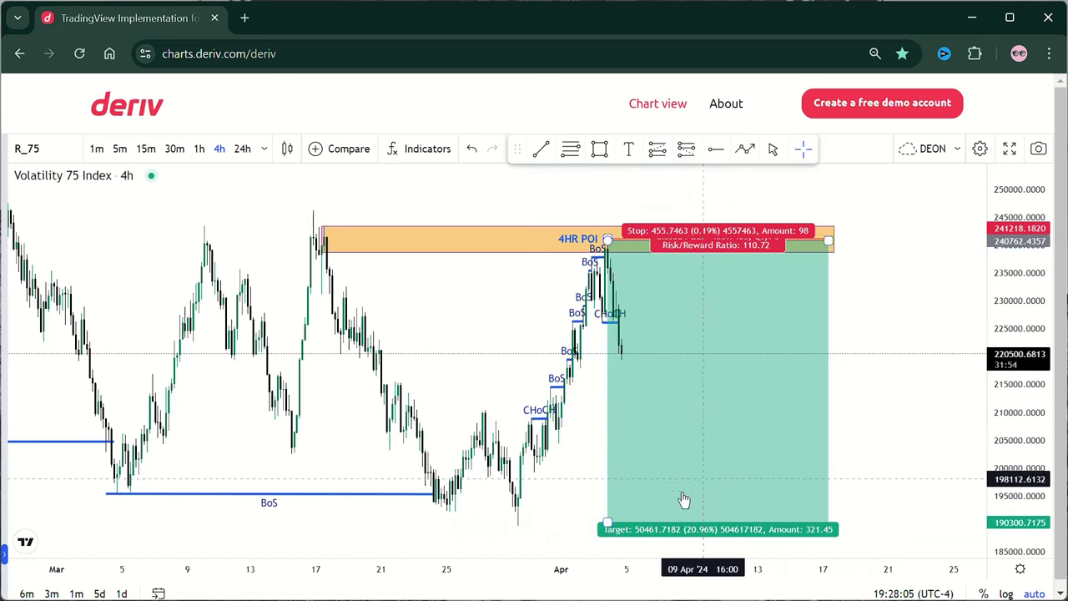
{"action": "mouse_move", "coordinate": [606, 522]}
{"action": "left_mouse_down"}
{"action": "mouse_move", "coordinate": [598, 342]}
{"action": "mouse_move", "coordinate": [603, 351]}
{"action": "left_mouse_up"}
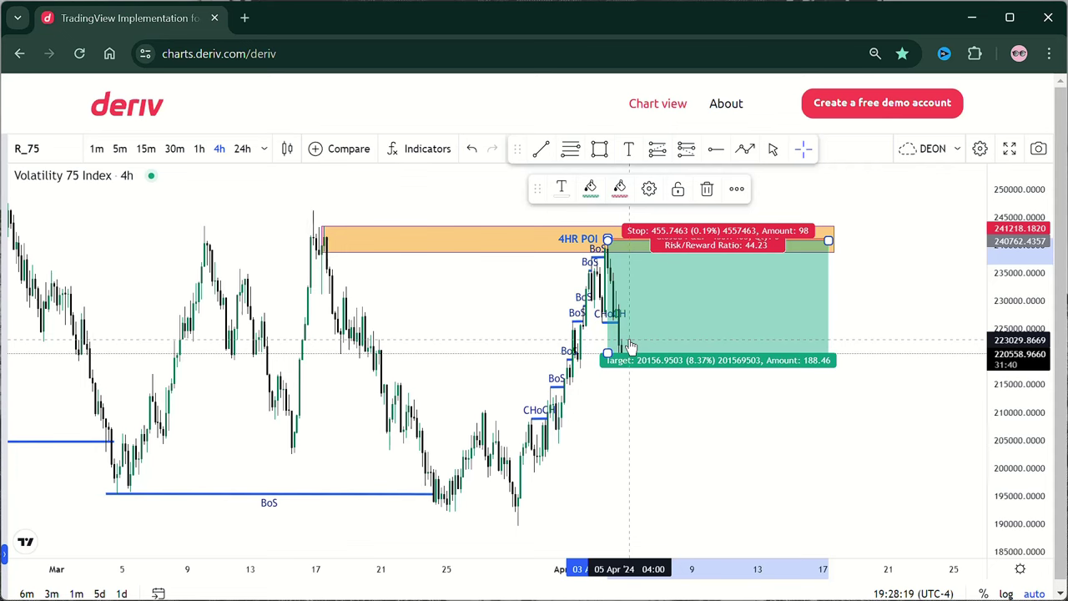
{"action": "left_click_drag", "start_coordinate": [607, 353], "coordinate": [600, 441]}
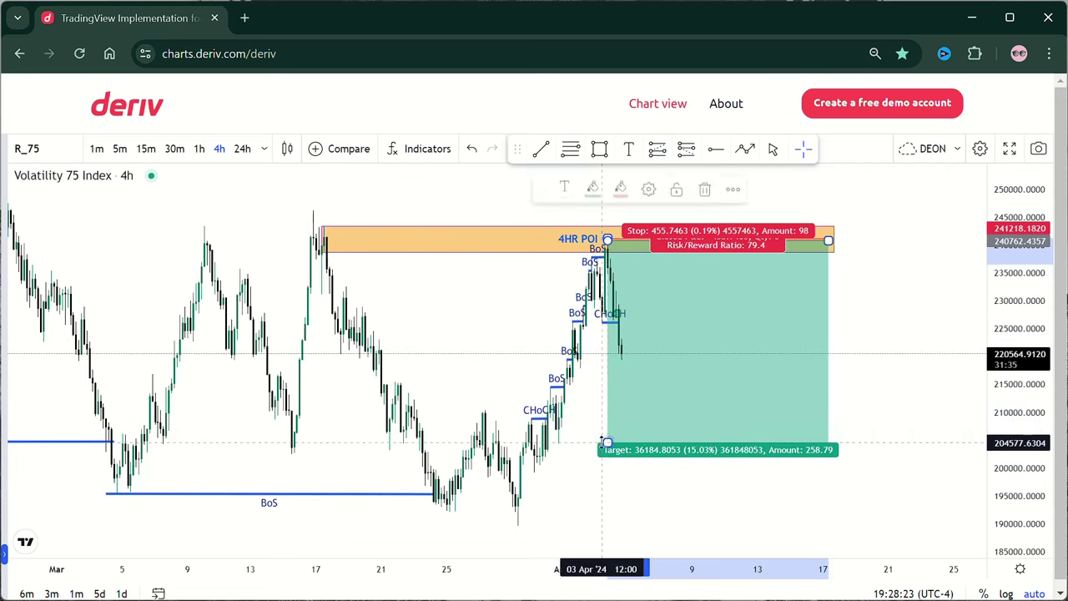